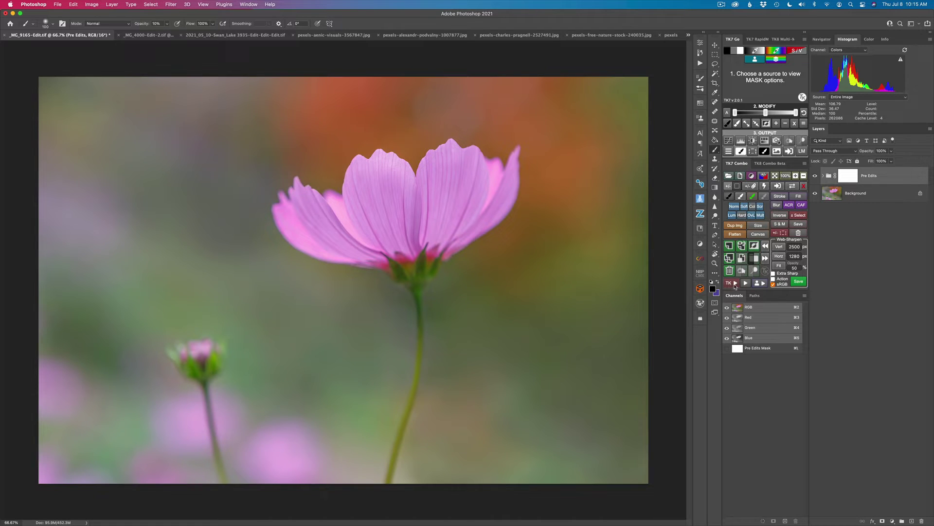
click(735, 284)
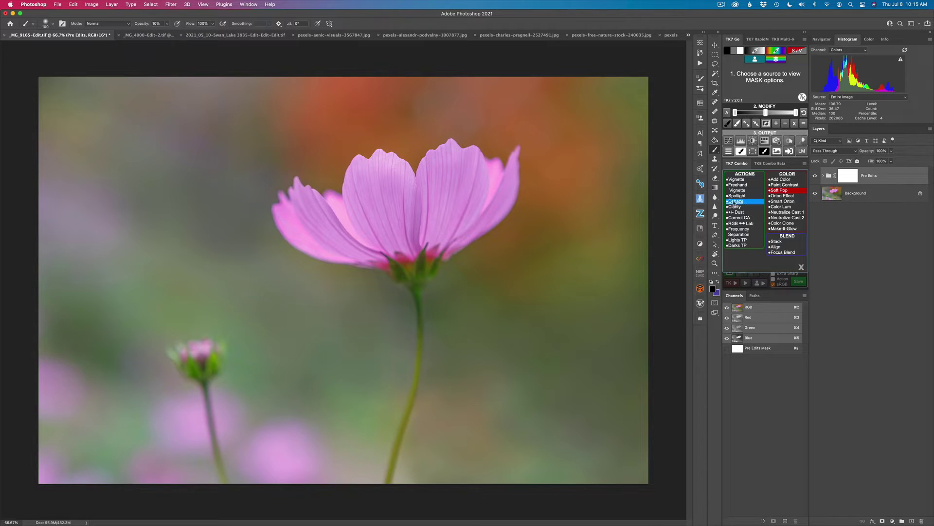
click(744, 199)
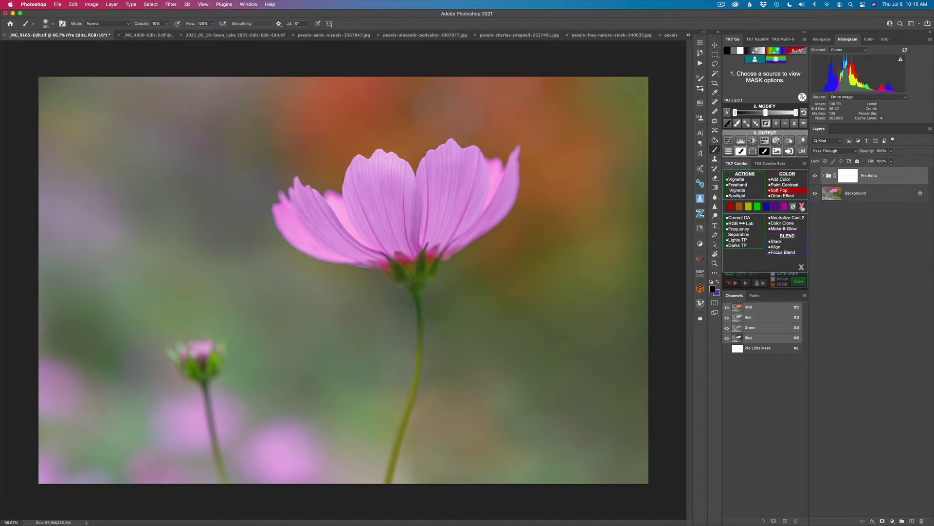
click(801, 206)
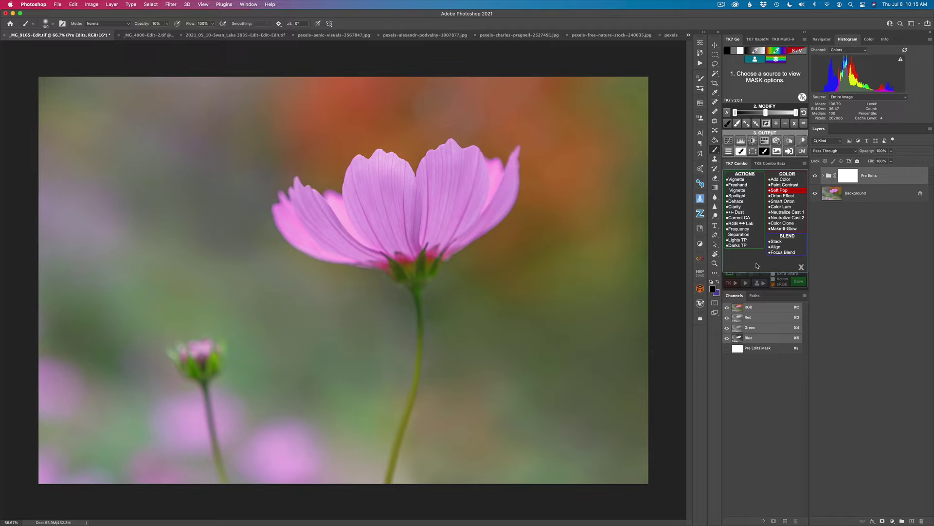
click(778, 269)
click(823, 175)
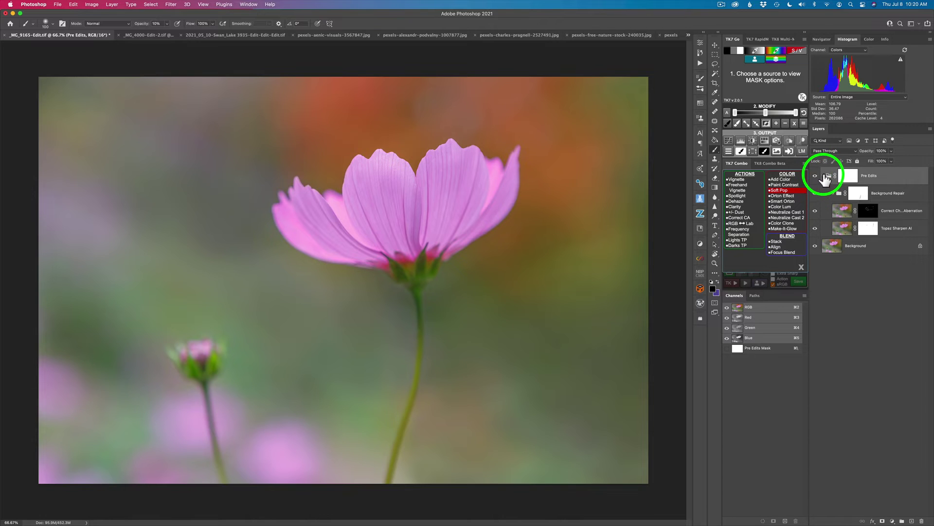
click(823, 175)
click(815, 178)
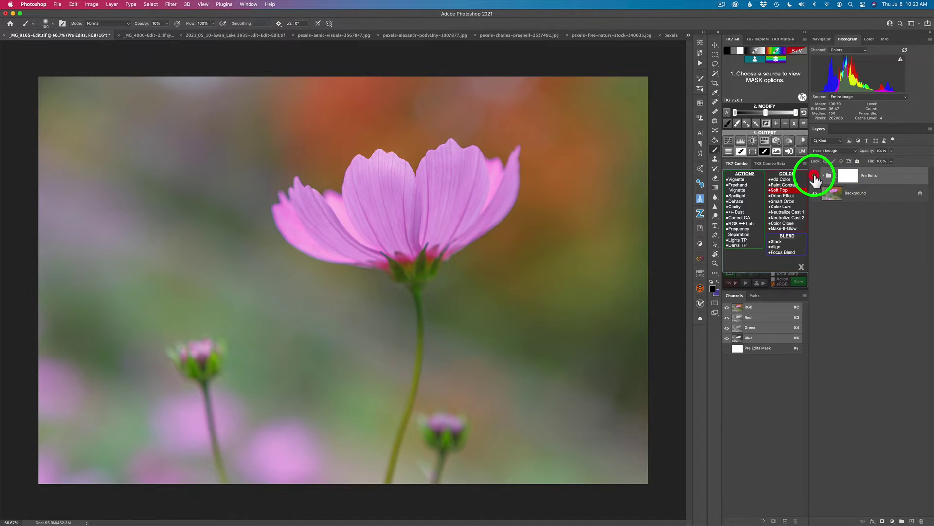
click(815, 178)
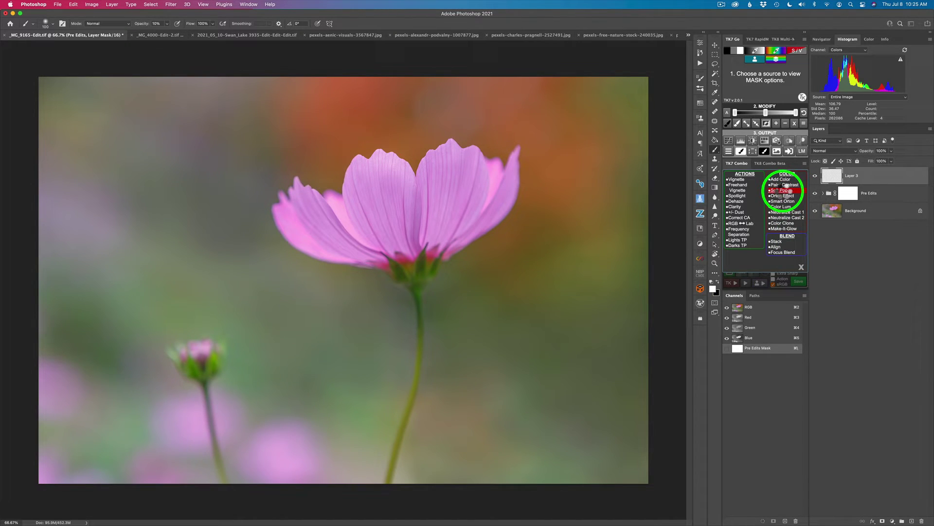
- Apply the TK7 Soft Pop effect to the flower photo, then toggle it off and on to compare
click(783, 191)
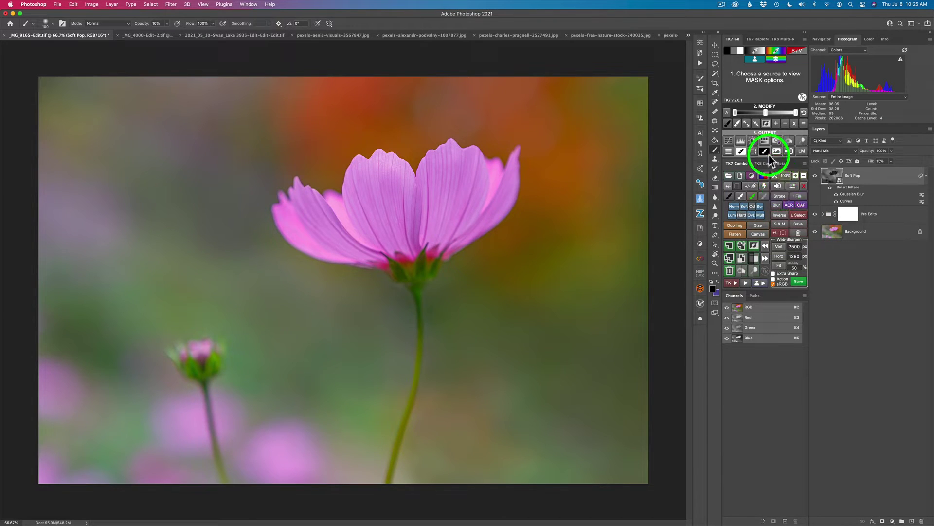
click(815, 177)
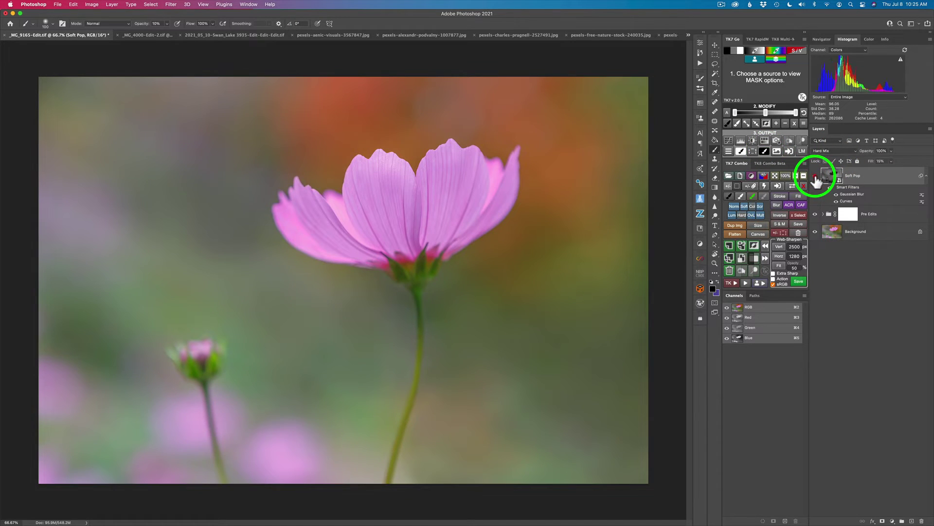
click(816, 177)
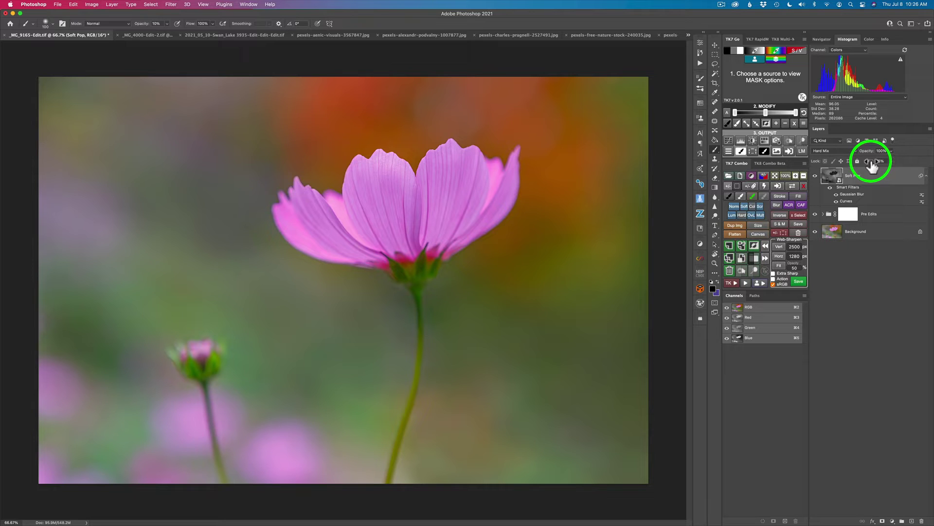
- Lower the Soft Pop fill to about 17%, then switch to the _MG_4000-Edit-2.tif tree-roots image
drag(871, 165, 876, 165)
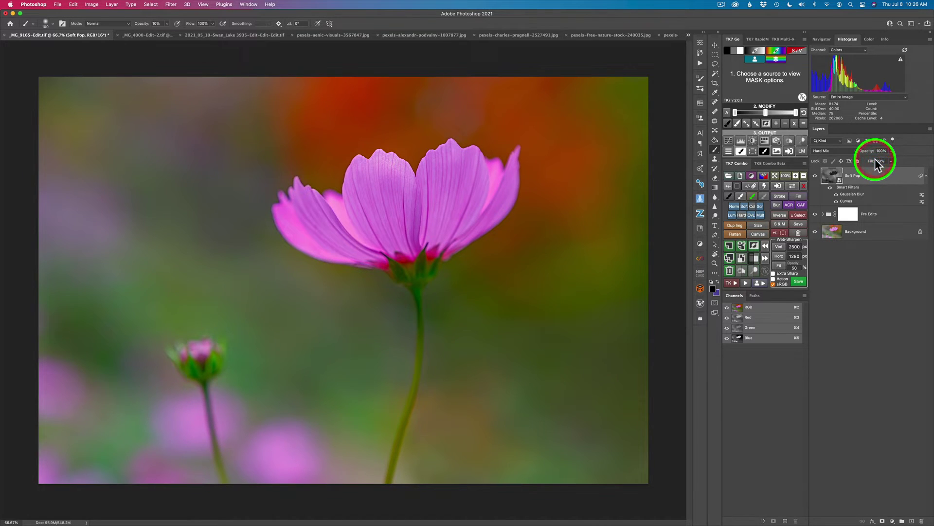
drag(875, 161, 868, 165)
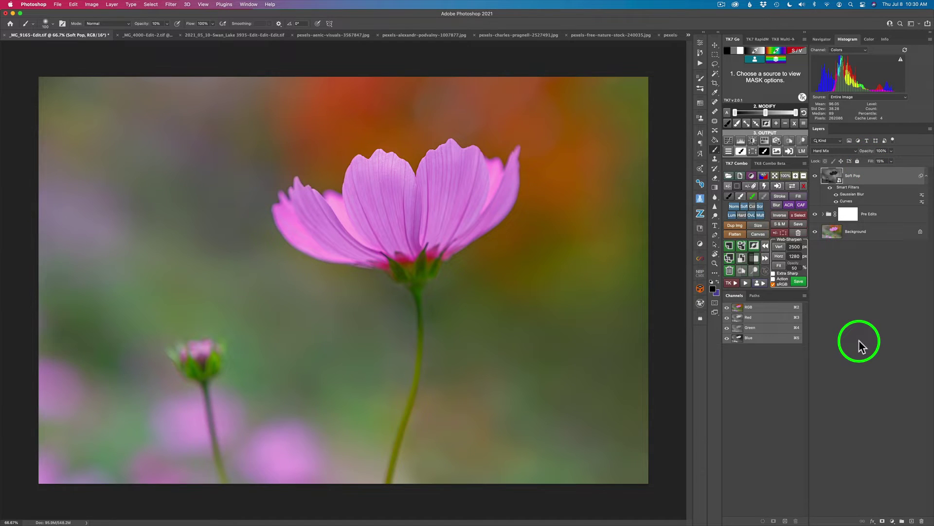
click(153, 37)
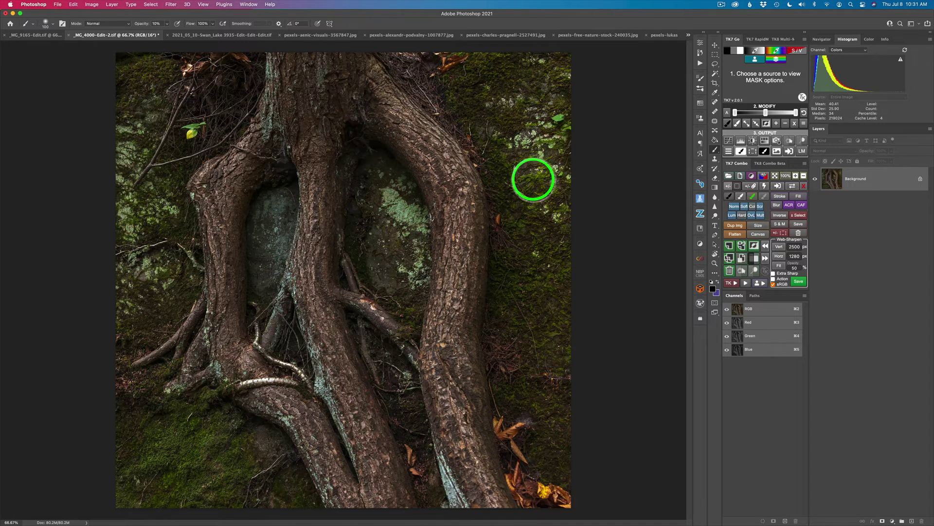
- Apply TK7 Soft Pop to the tree-roots photo and compare it with and without the effect
click(732, 283)
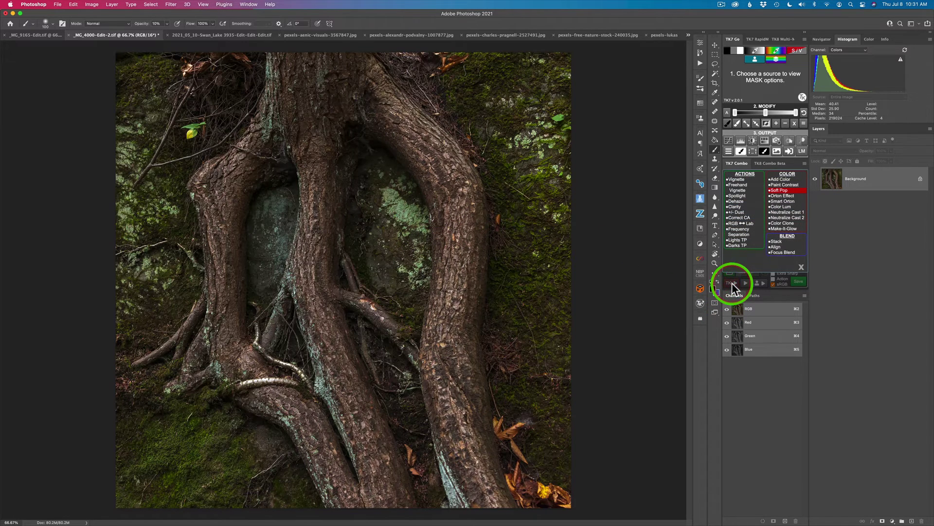
click(781, 190)
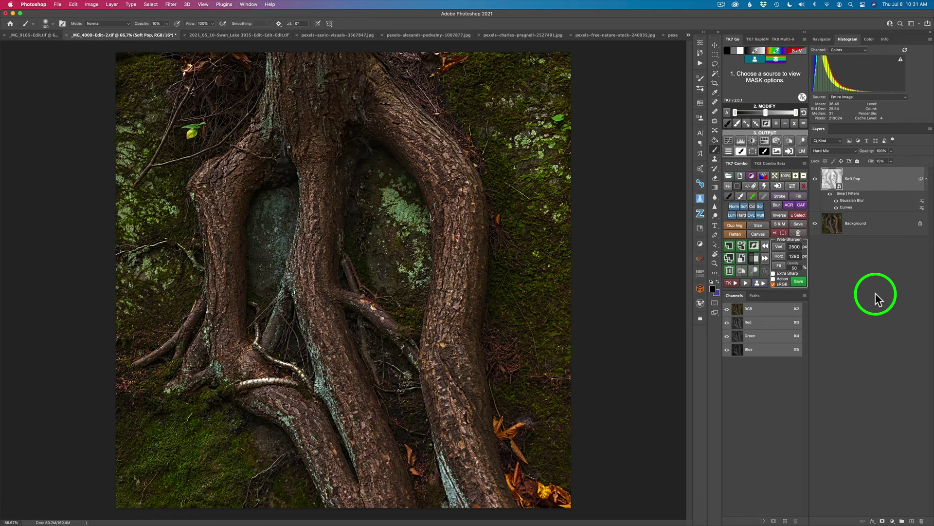
click(815, 179)
click(815, 180)
click(815, 179)
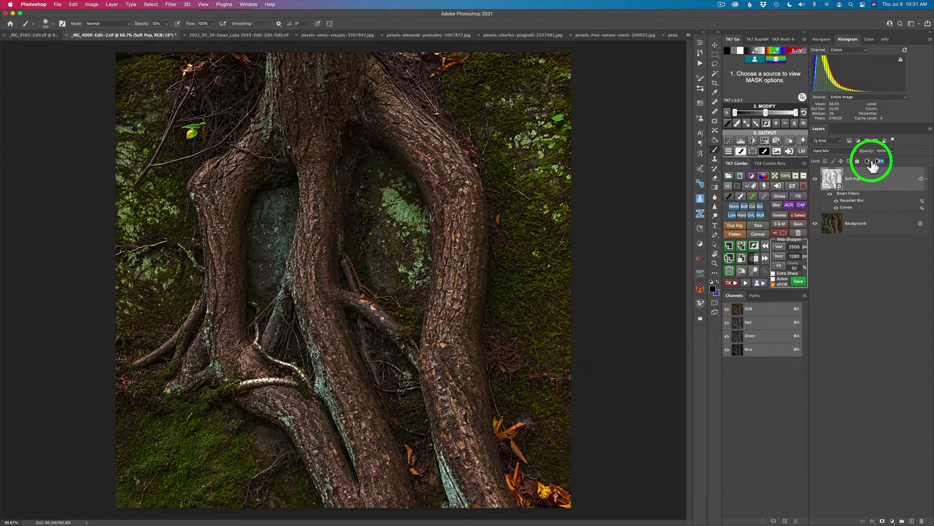
- Reduce the Soft Pop layer's fill on the roots and recheck it on and off
drag(870, 167, 869, 167)
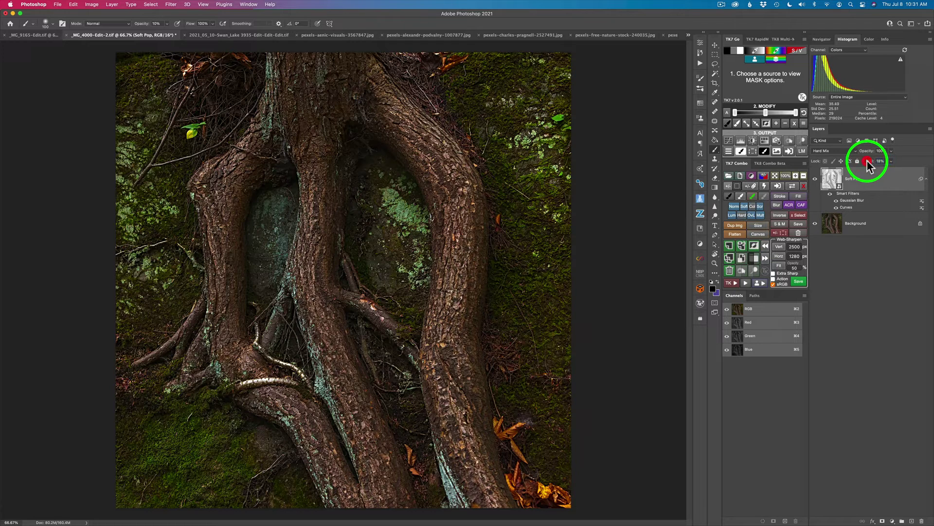
click(816, 179)
click(816, 179)
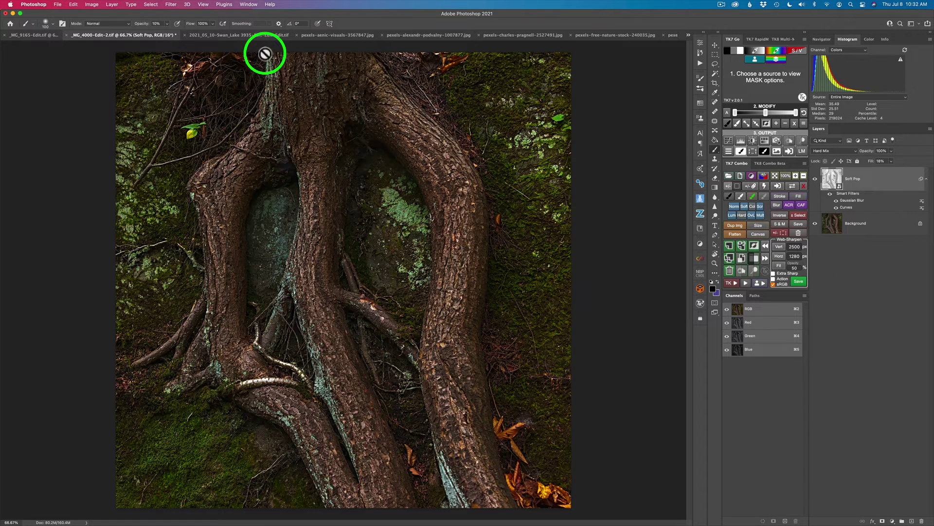
click(243, 35)
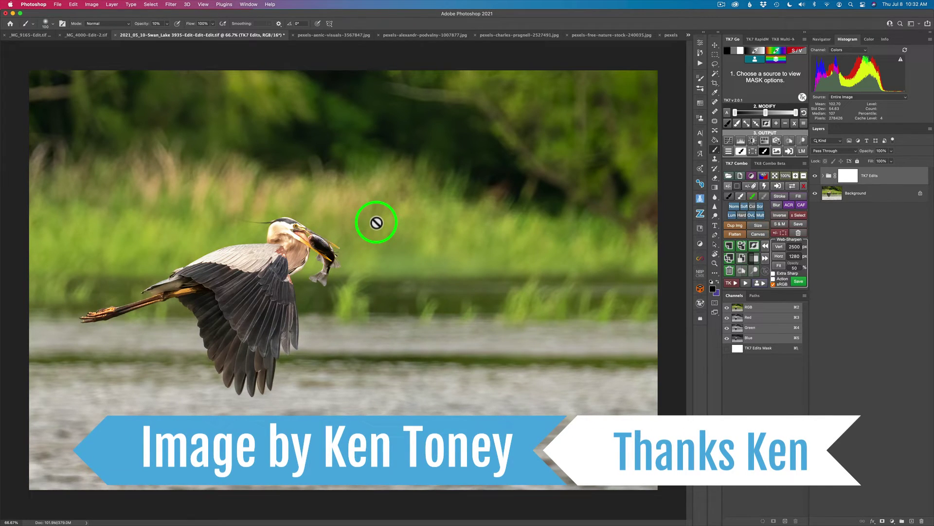
click(823, 176)
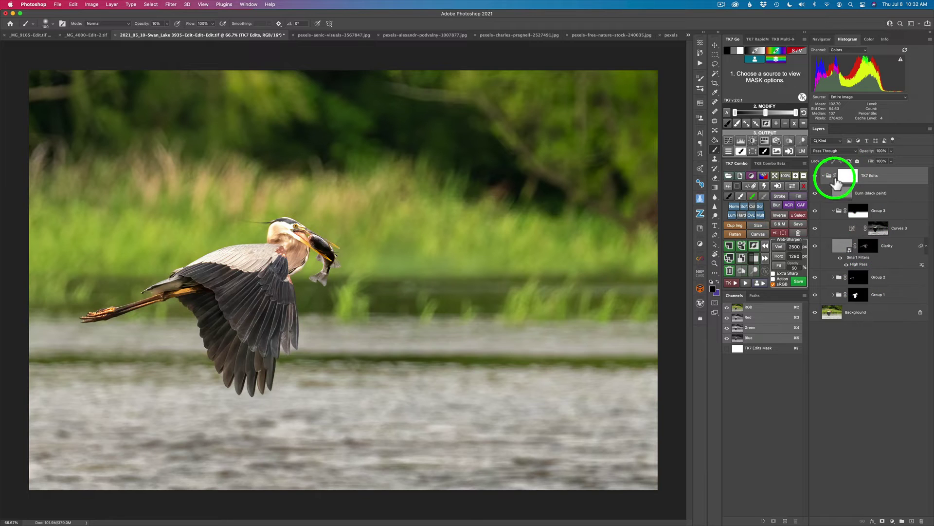
click(821, 176)
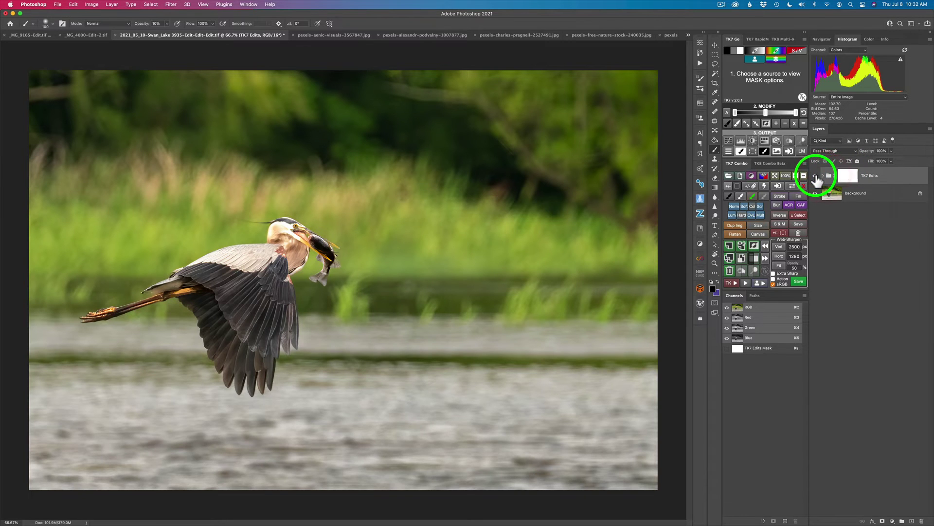
click(816, 178)
click(816, 178)
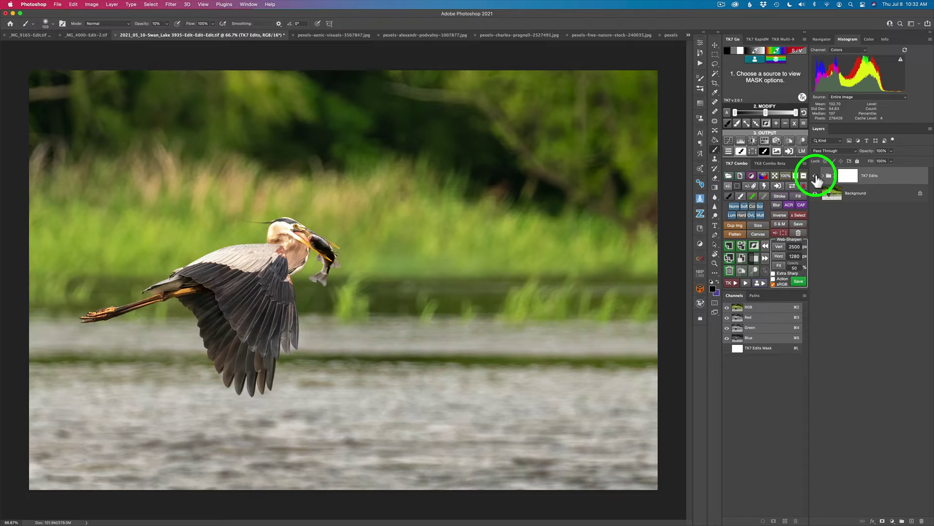
- Apply TK7 Soft Pop to the heron photo and toggle the layer off and on to compare
click(731, 284)
click(779, 190)
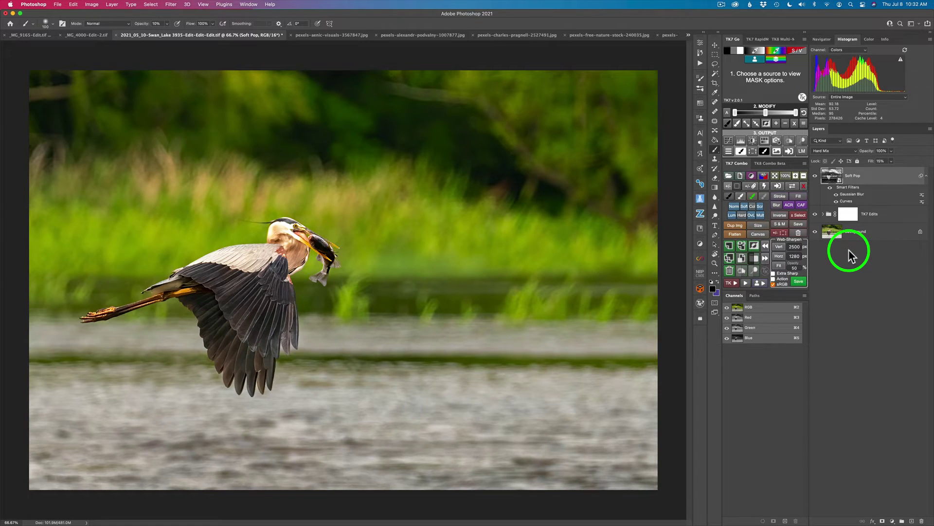
click(815, 176)
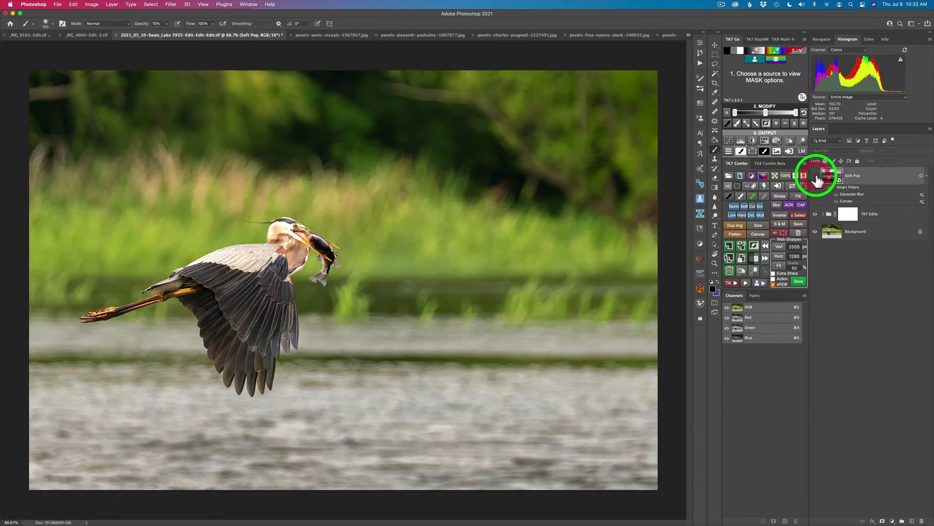
click(815, 176)
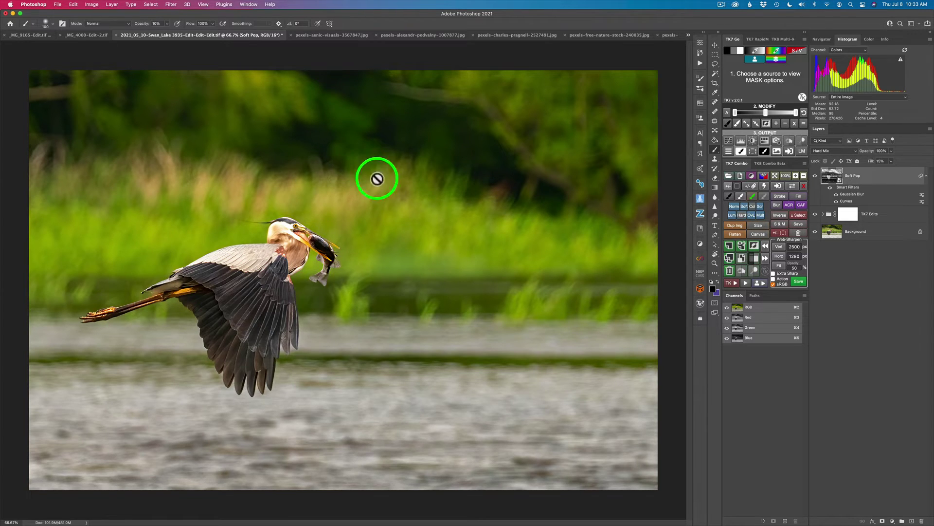
- Add a Hue/Saturation adjustment layer with Yellows saturation reduced to -10
click(893, 521)
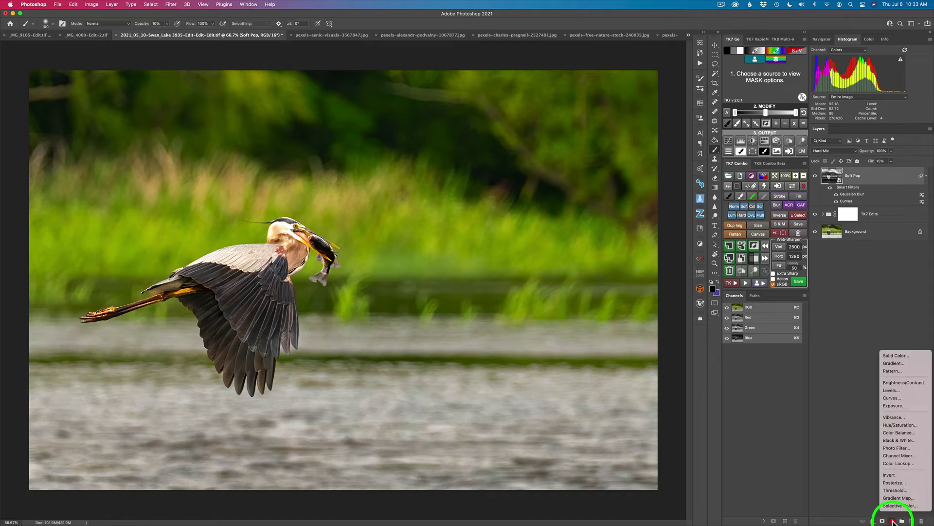
click(904, 424)
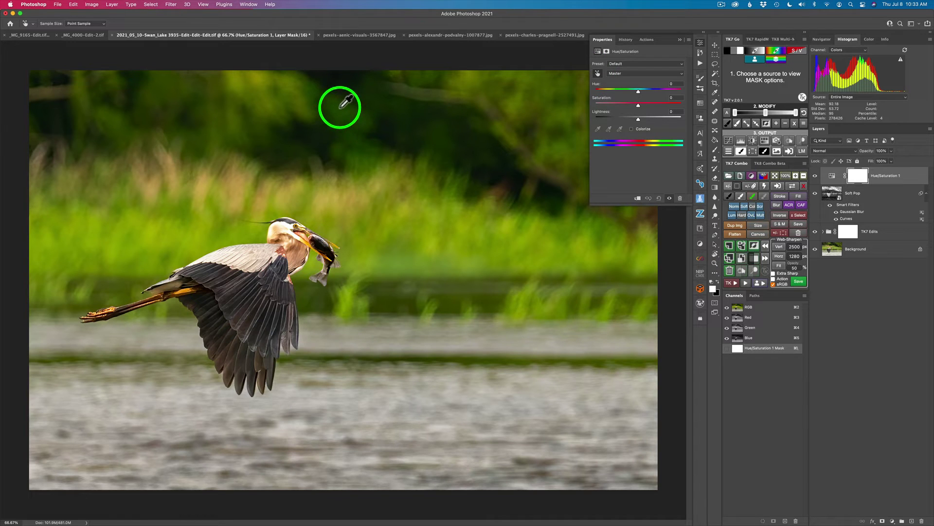
drag(340, 108, 336, 109)
click(701, 43)
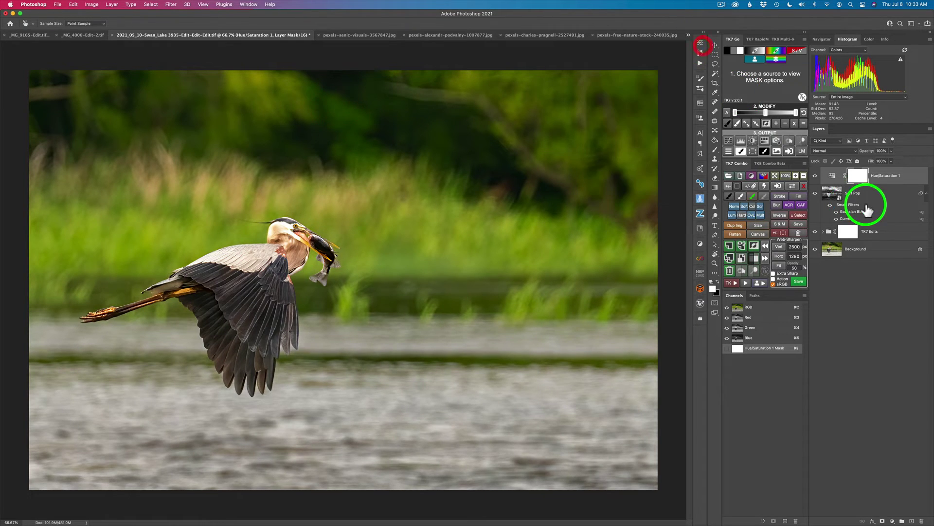
- Compare the heron with and without Hue/Saturation, leaving the Soft Pop layer visible
click(815, 176)
click(815, 176)
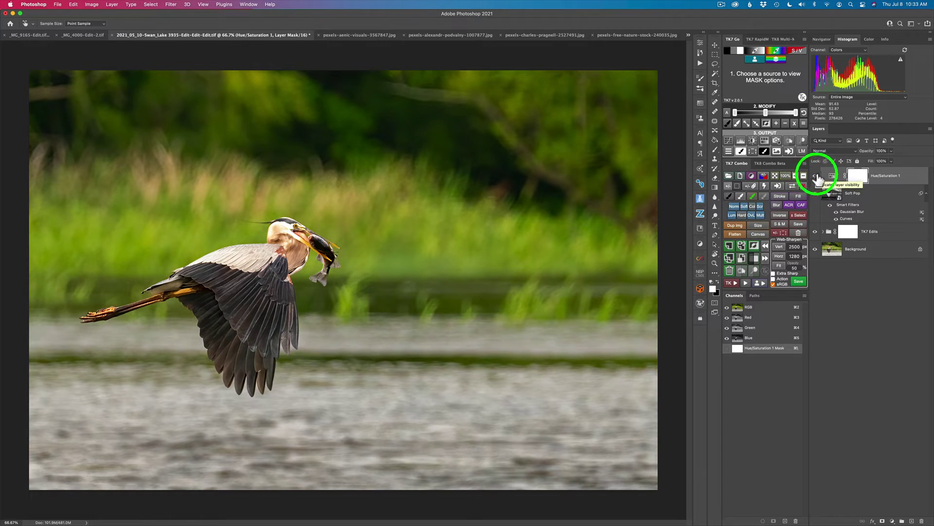
drag(816, 176, 817, 205)
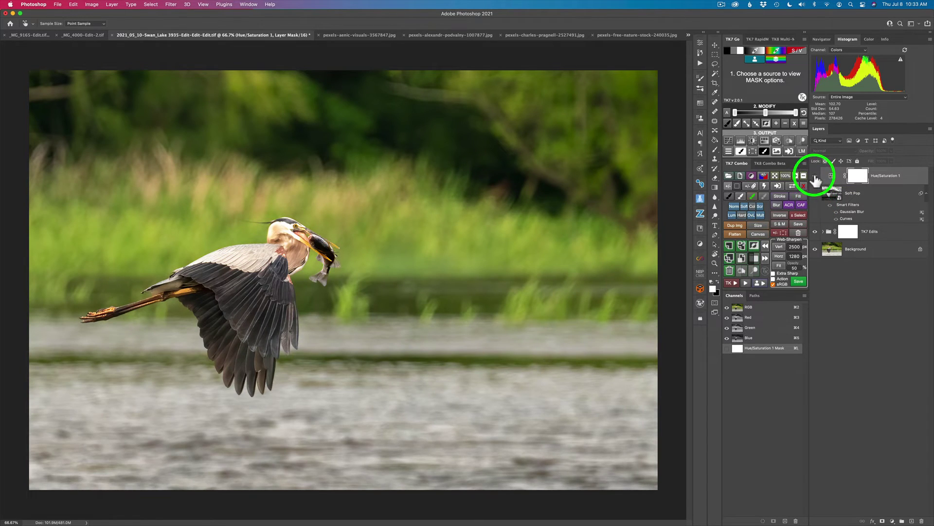
click(815, 194)
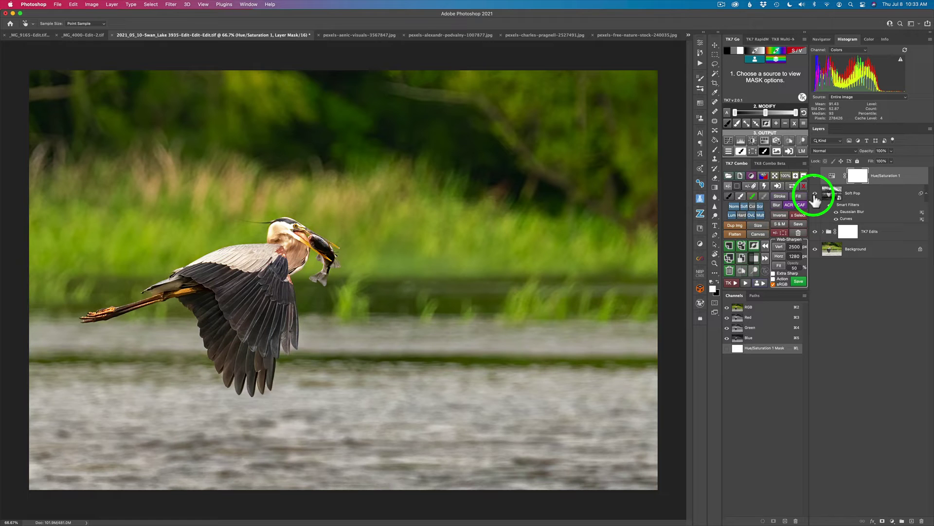
- Switch to the black-and-white elephant photo and apply TK7 Soft Pop
click(377, 35)
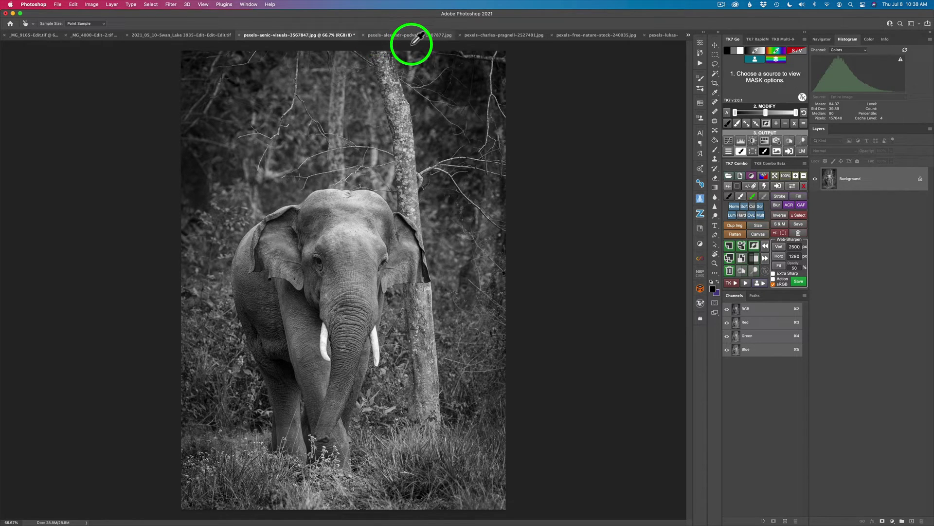
click(738, 283)
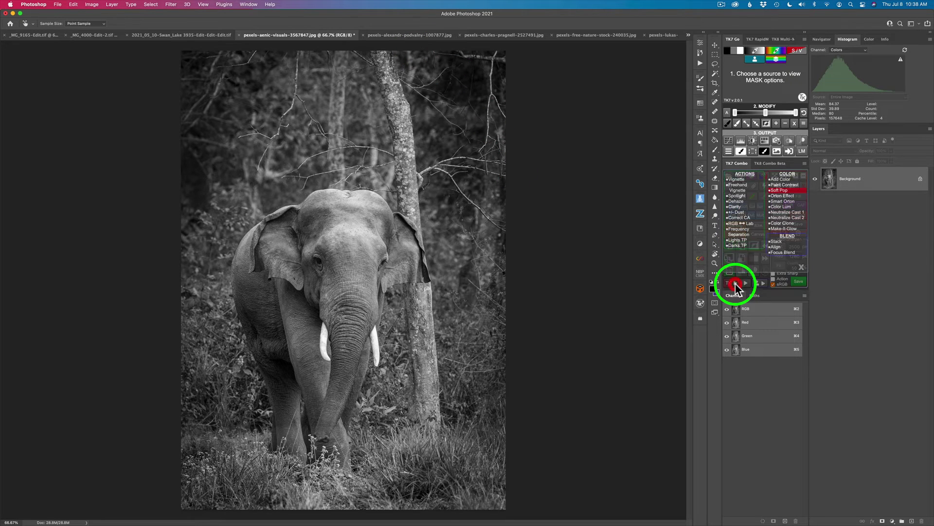
click(778, 190)
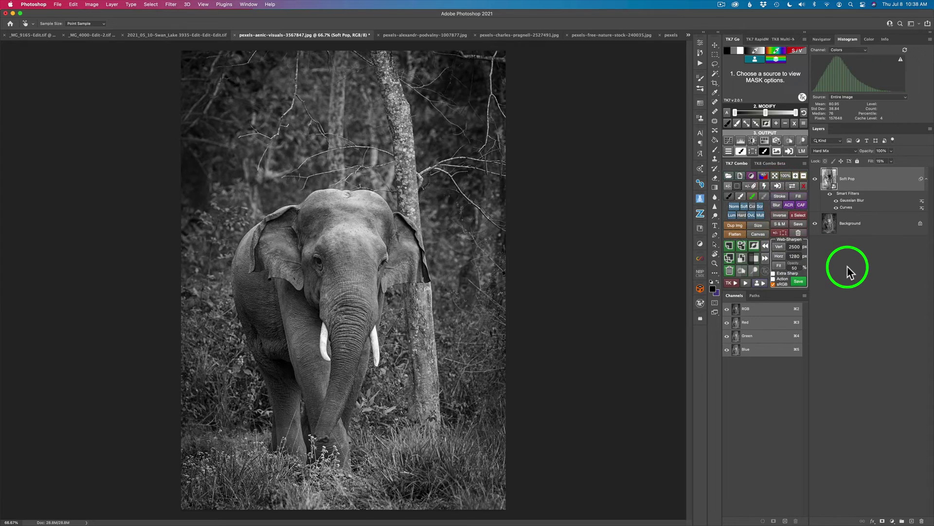
- Compare the elephant with and without Soft Pop, then set its fill to about 16%
click(816, 180)
click(816, 179)
click(816, 181)
click(816, 181)
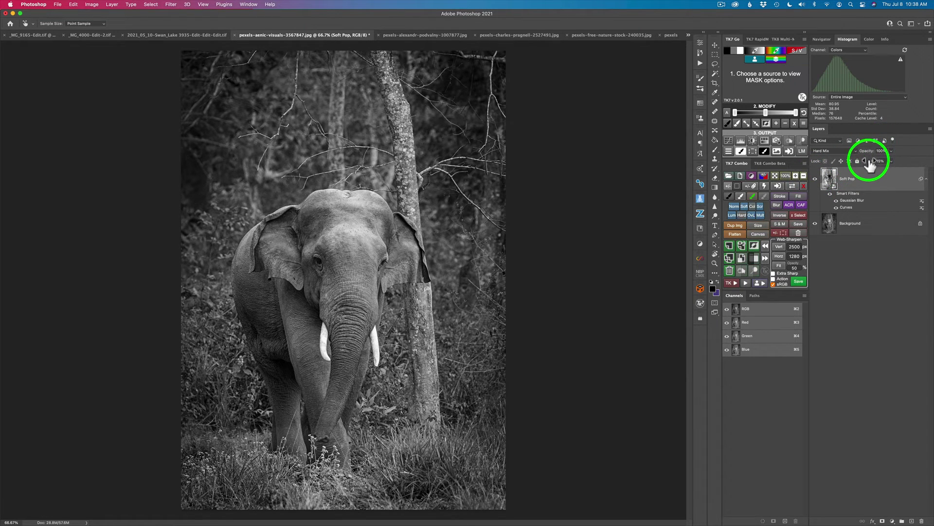
drag(871, 166, 816, 179)
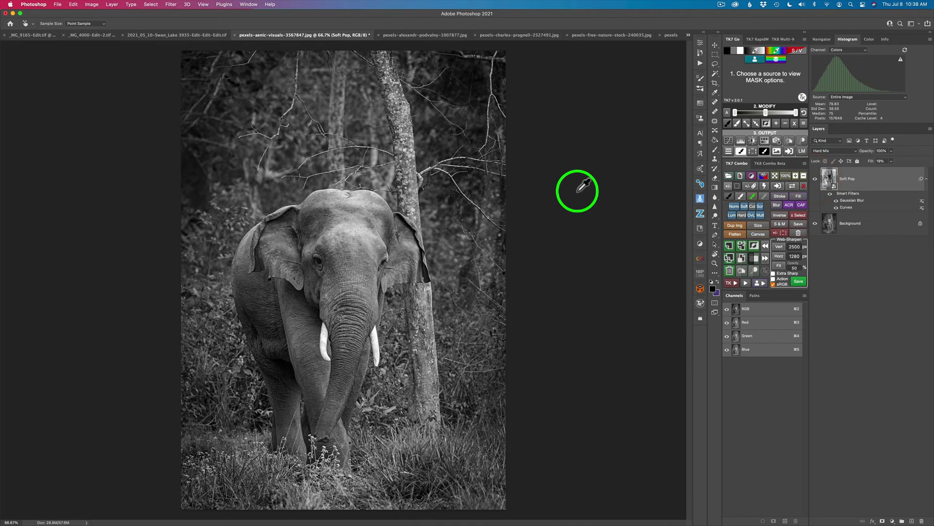
- Switch to the alexandr-podvalny portrait, apply TK7 Soft Pop, and compare with and without it
click(439, 37)
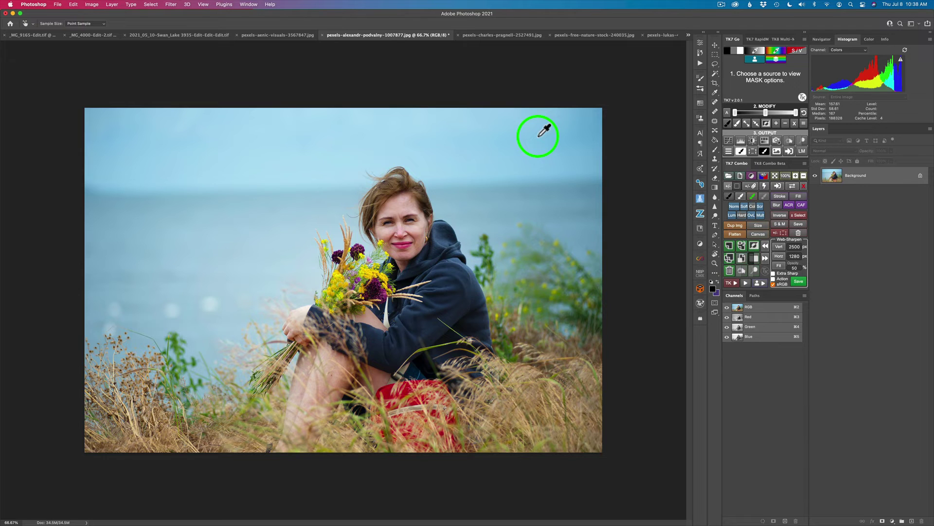
click(730, 284)
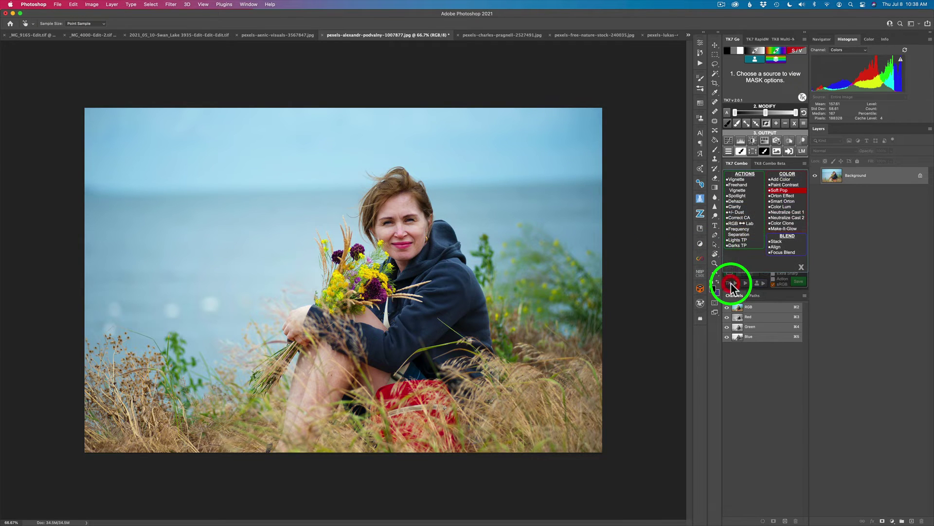
click(779, 192)
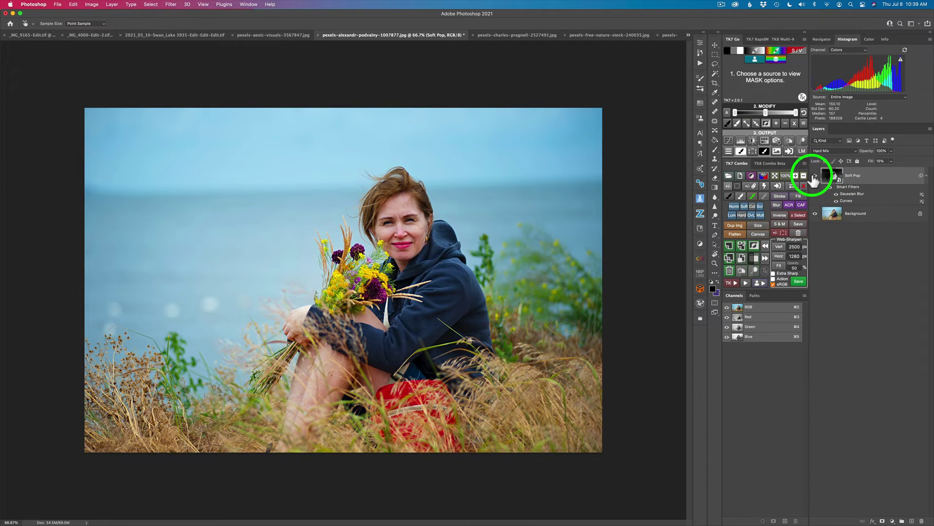
click(815, 176)
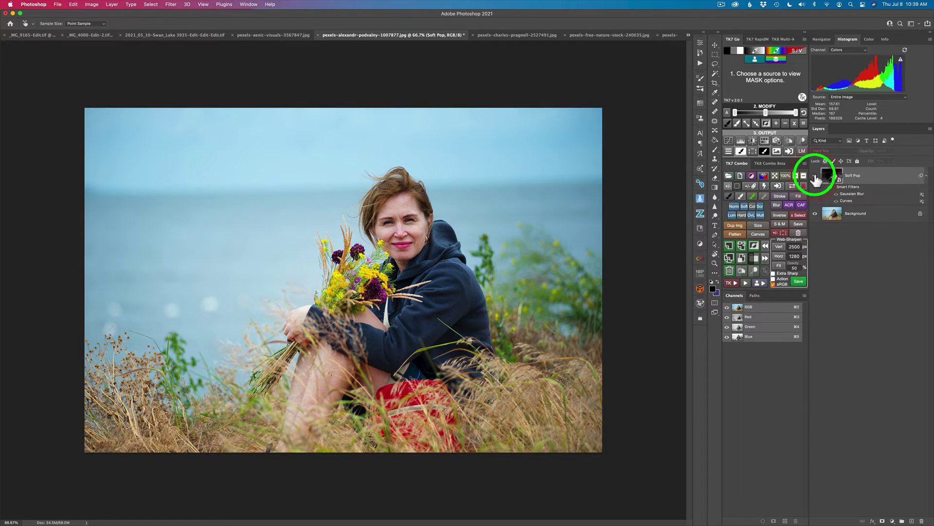
click(815, 177)
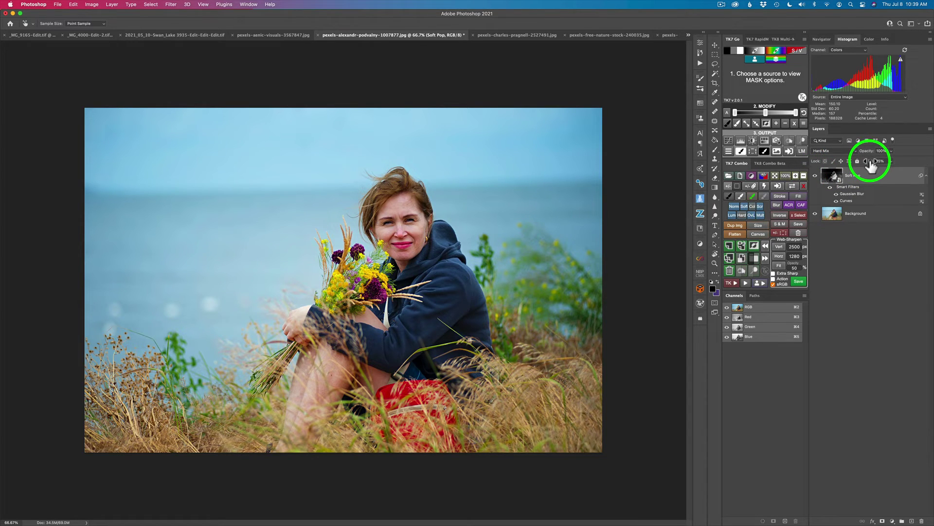
- Lower the portrait's Soft Pop fill to 11% and recheck it on and off
drag(871, 167, 870, 166)
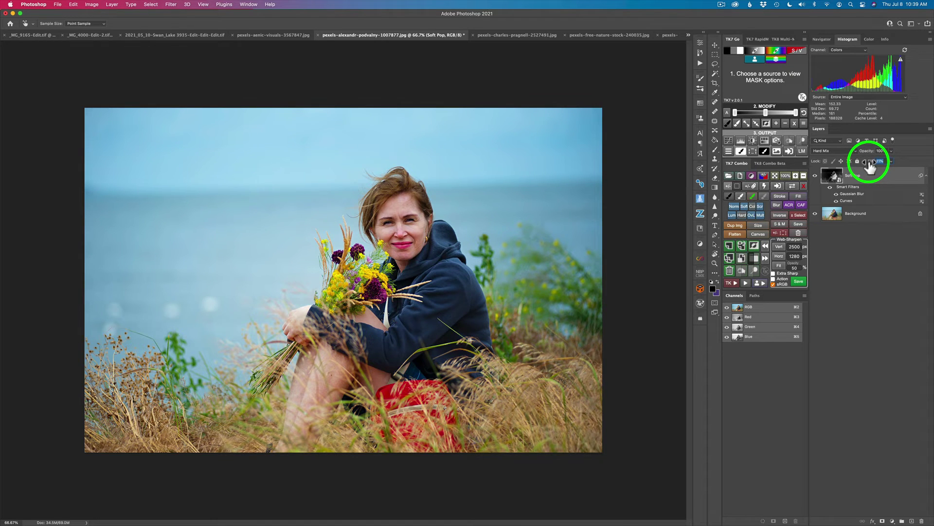
click(815, 176)
click(815, 176)
click(815, 175)
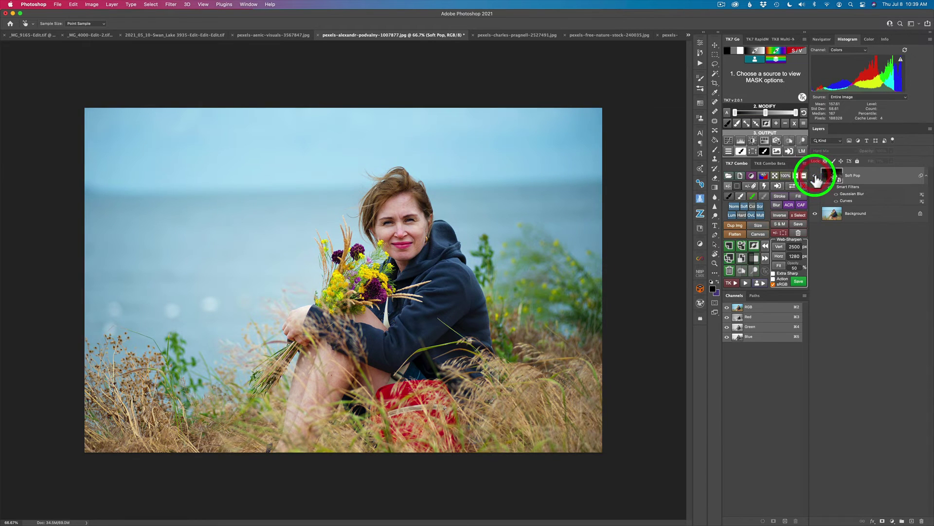
click(815, 175)
click(815, 175)
click(815, 175)
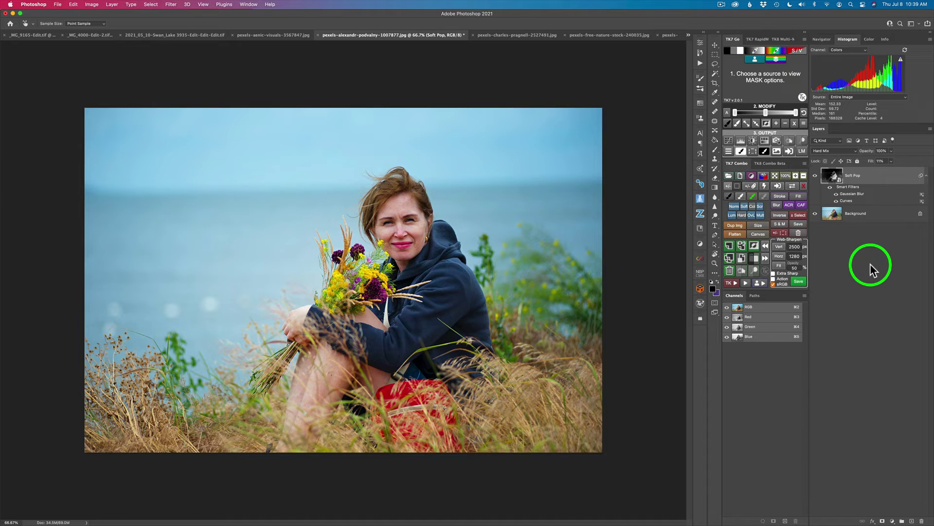
- Switch to the charles-pragnell kitten photo, apply TK7 Soft Pop, and compare with and without it
click(517, 35)
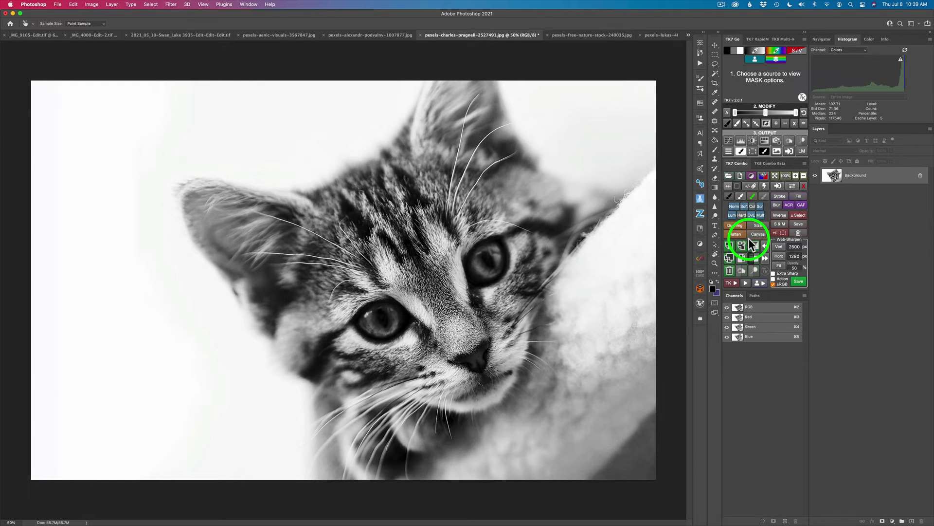
click(735, 282)
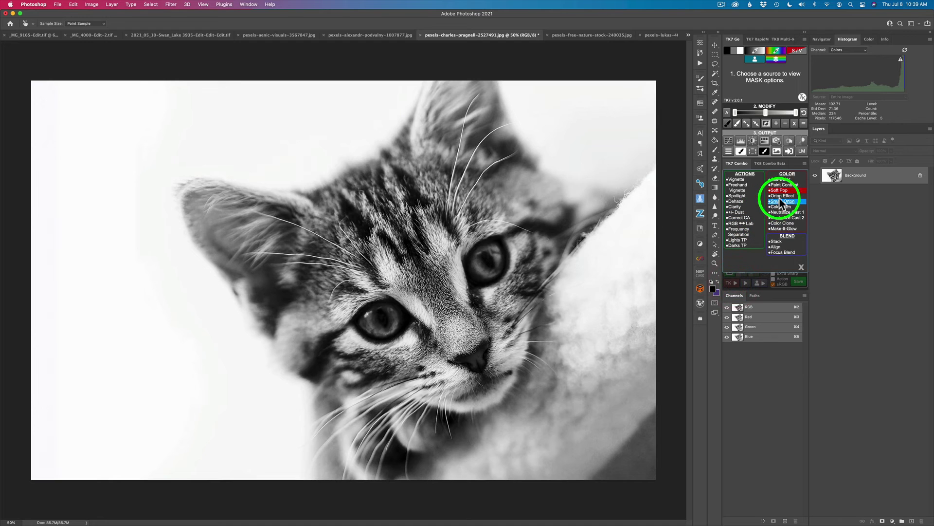
click(785, 190)
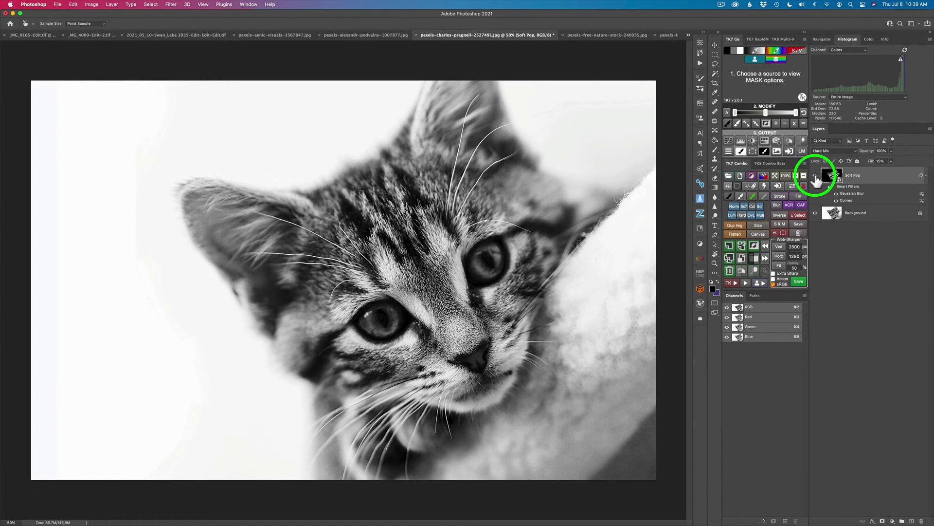
click(815, 176)
click(815, 176)
click(815, 176)
click(815, 175)
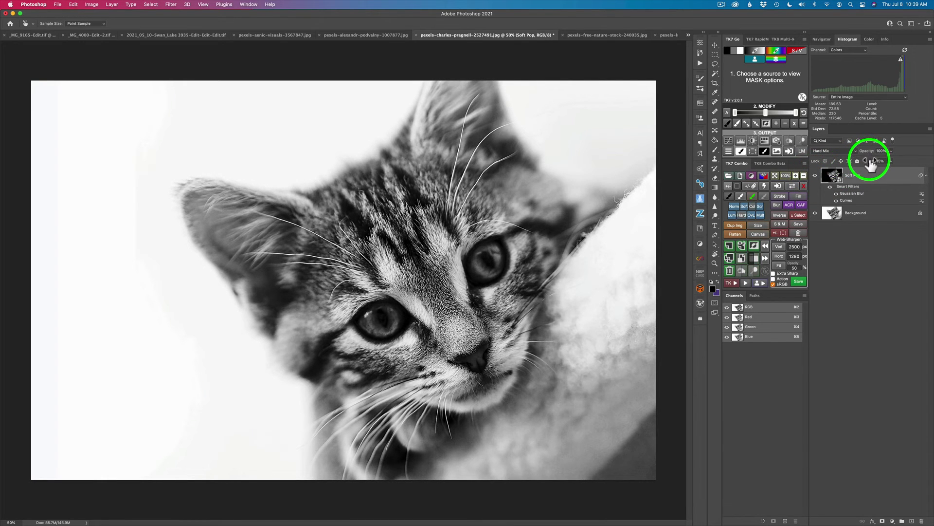
- Raise the kitten's Soft Pop fill to 25% and recheck it on and off
drag(871, 165, 875, 165)
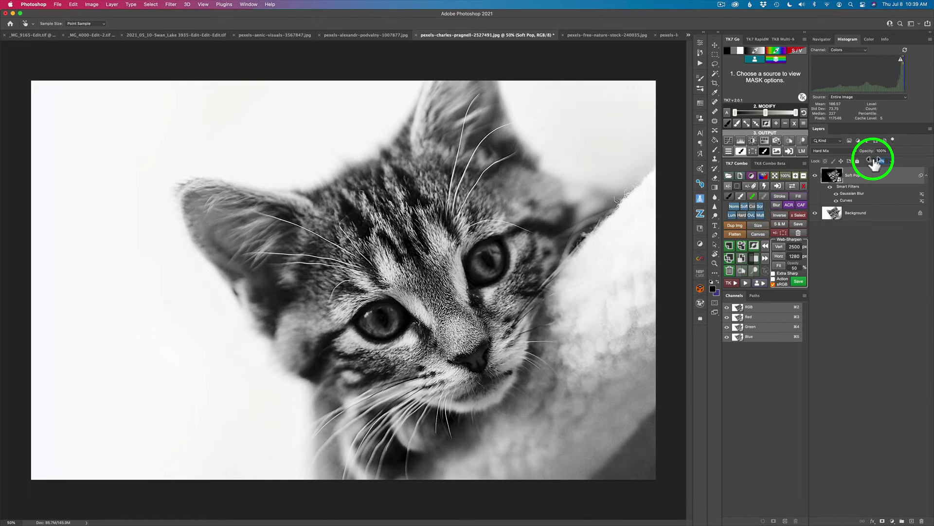
click(816, 177)
click(815, 177)
click(816, 177)
click(816, 177)
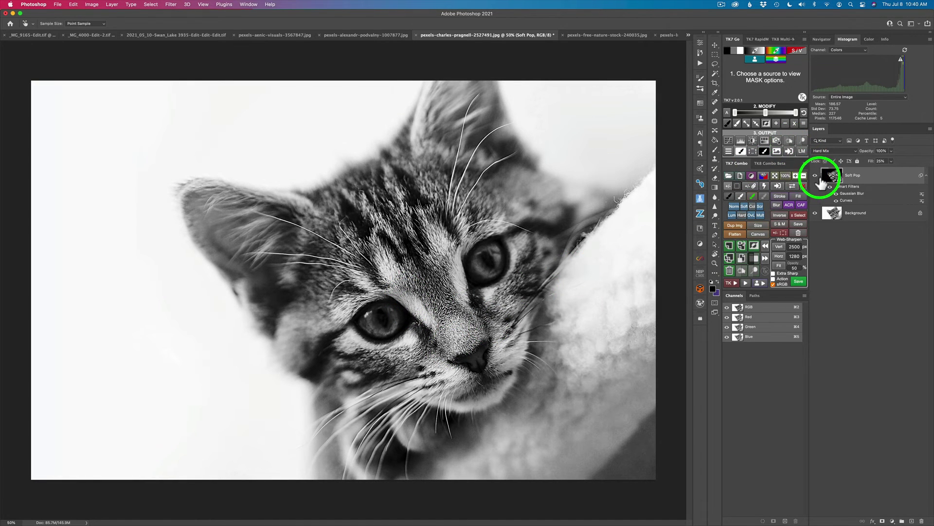
click(816, 177)
click(816, 176)
- Give the purple lupine photo a TK7 Soft Pop layer at 15% fill and compare on and off
click(615, 34)
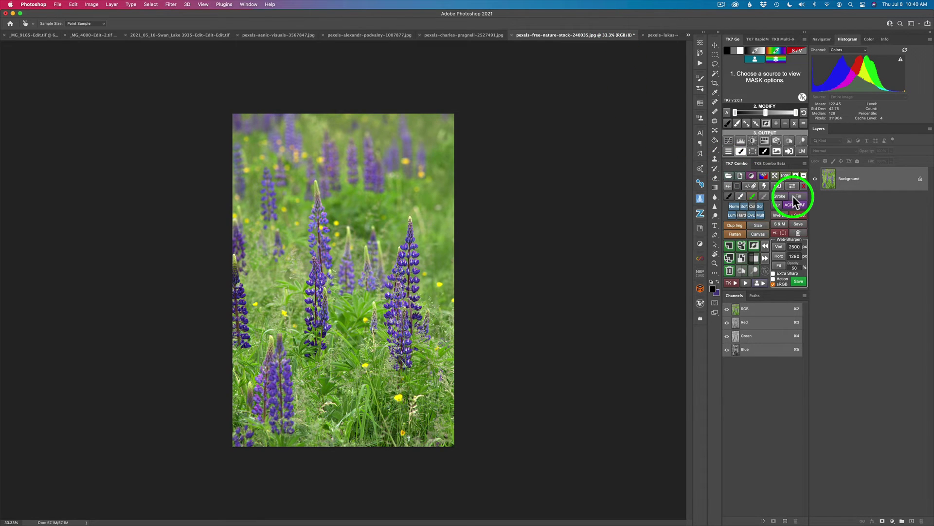
click(735, 284)
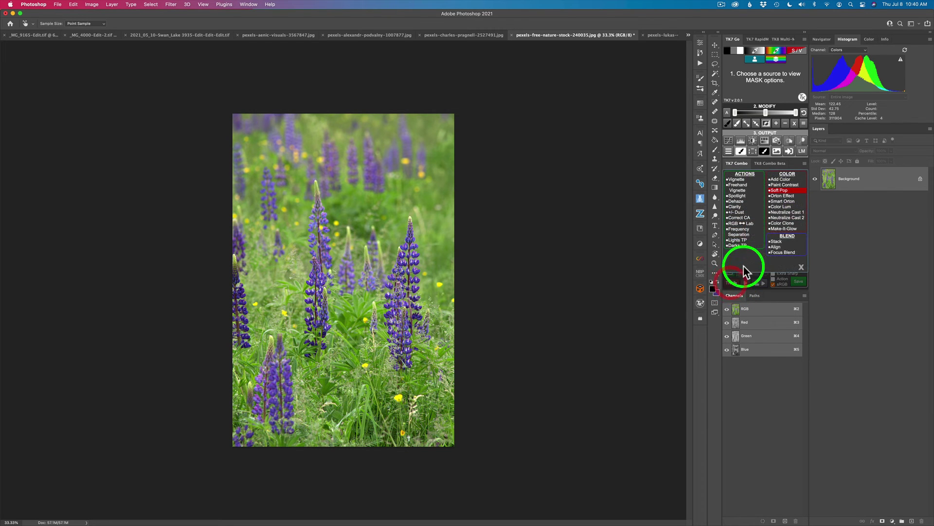
click(780, 190)
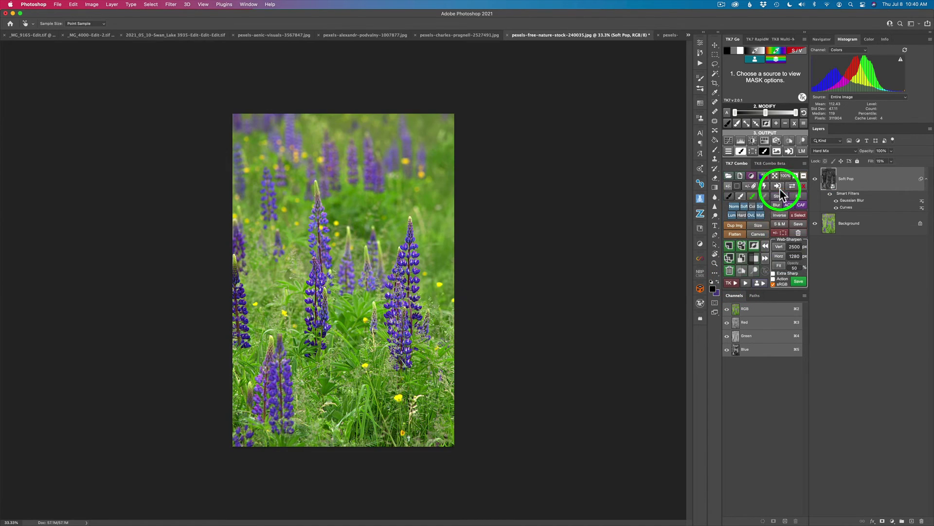
click(815, 179)
click(816, 179)
click(816, 179)
click(815, 179)
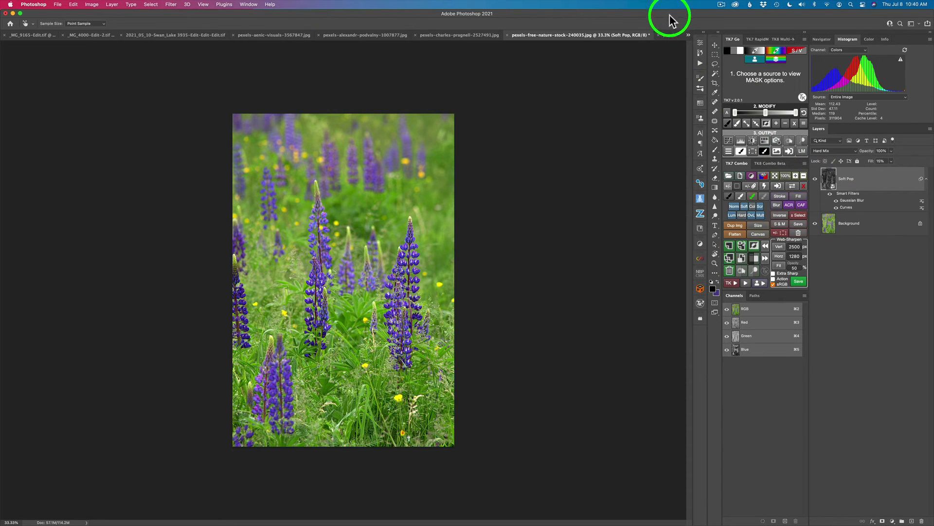
- Switch to pexels-lukas-408880.jpg and toggle its Soft Pop layer off and on to compare
click(668, 35)
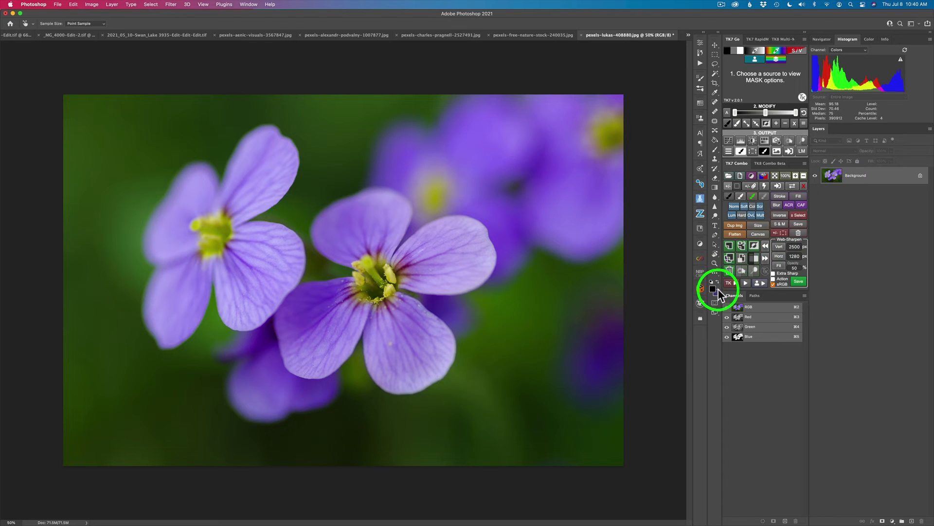
click(730, 282)
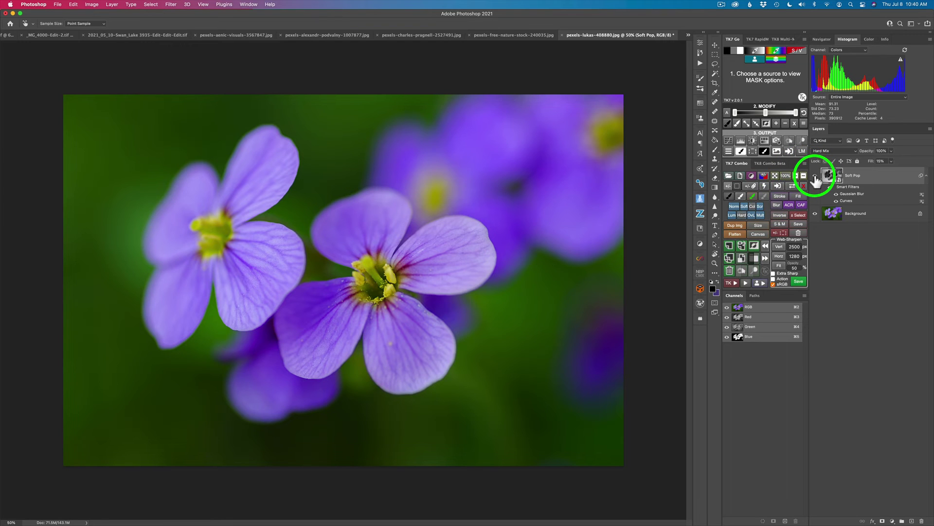
click(815, 176)
click(815, 176)
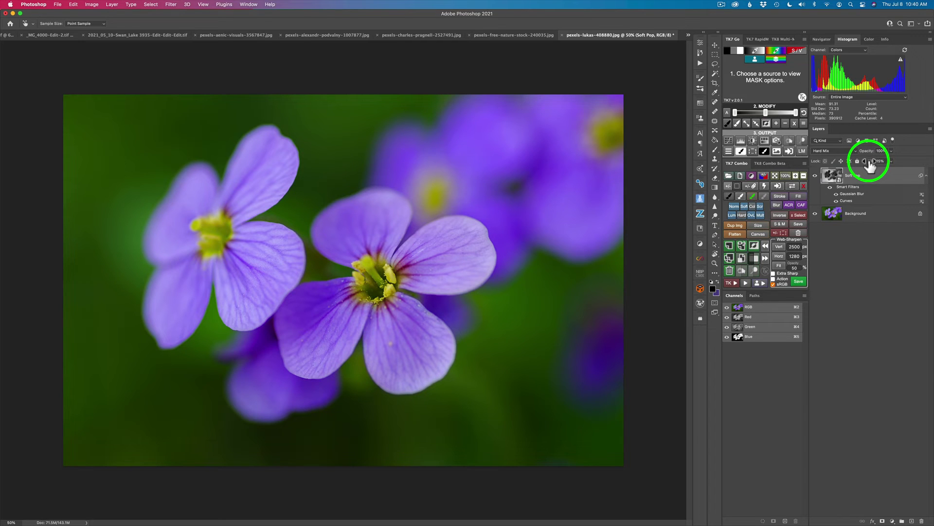
- Raise the Soft Pop fill to 20% and recheck the photo with and without it
drag(870, 166, 871, 166)
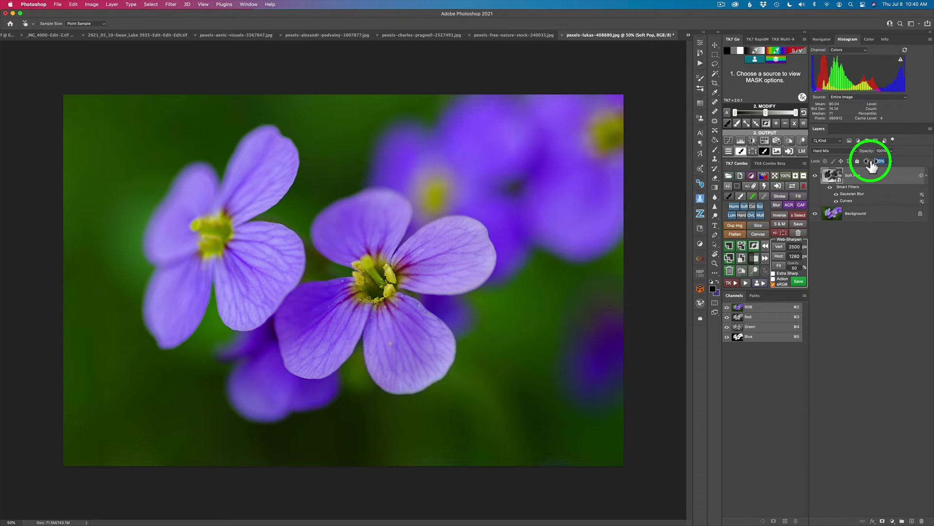
click(815, 177)
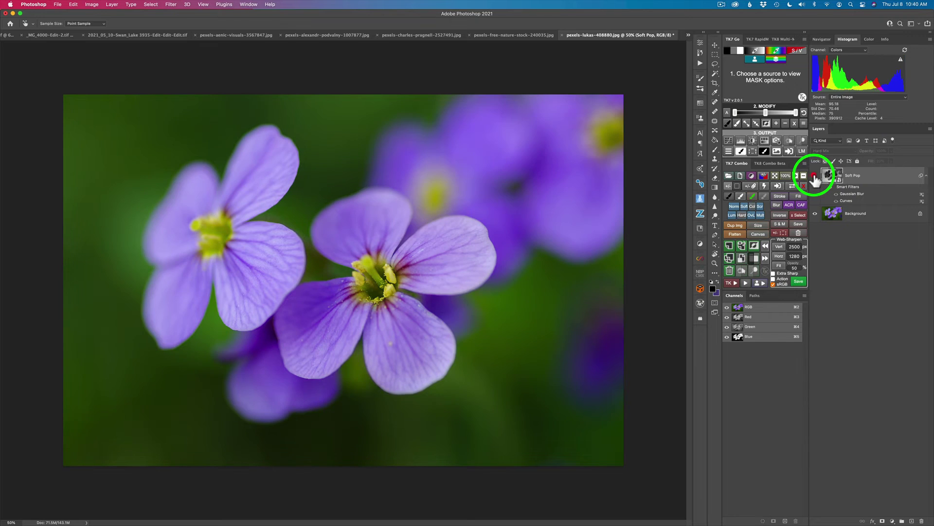
click(815, 176)
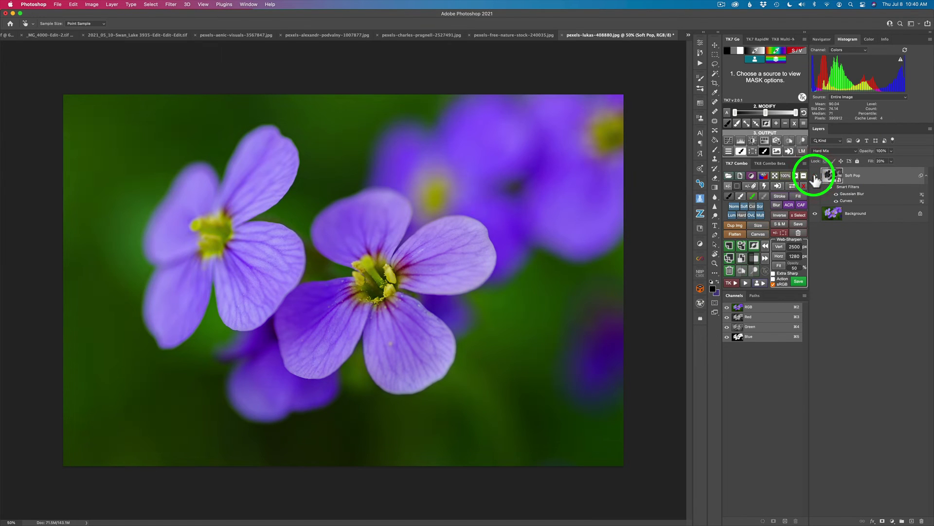
- Add a Hue/Saturation layer and drag on the green background to lower Yellows saturation to -15
click(892, 521)
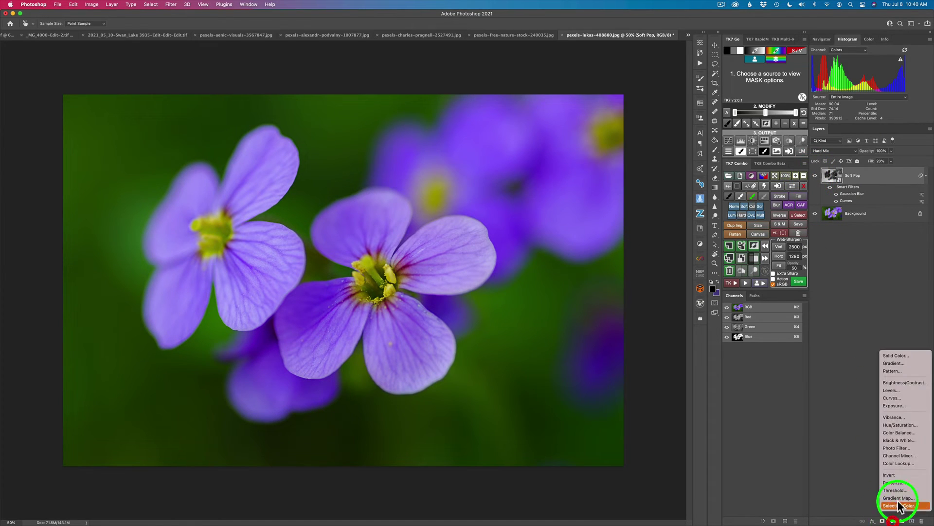
click(901, 424)
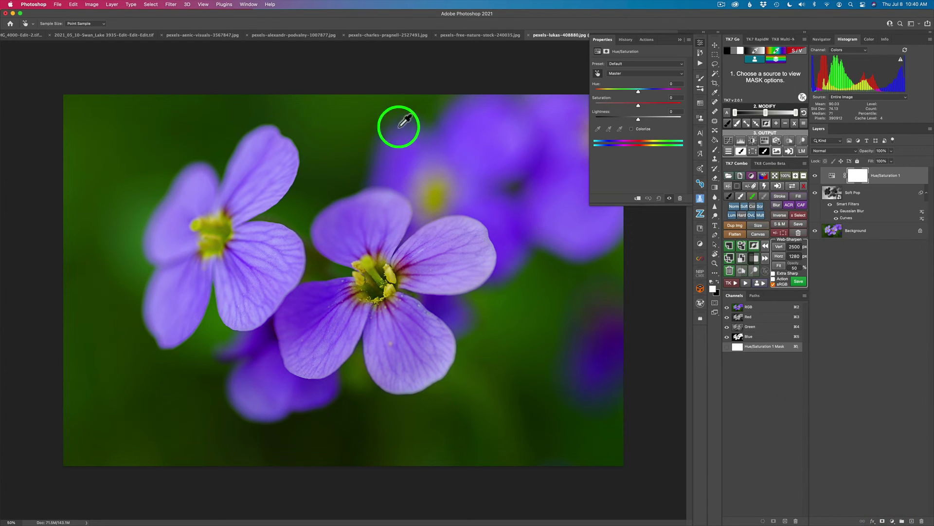
click(104, 161)
drag(104, 161, 96, 158)
- Close the adjustment properties and toggle the Hue/Saturation layer off and on to compare
click(701, 42)
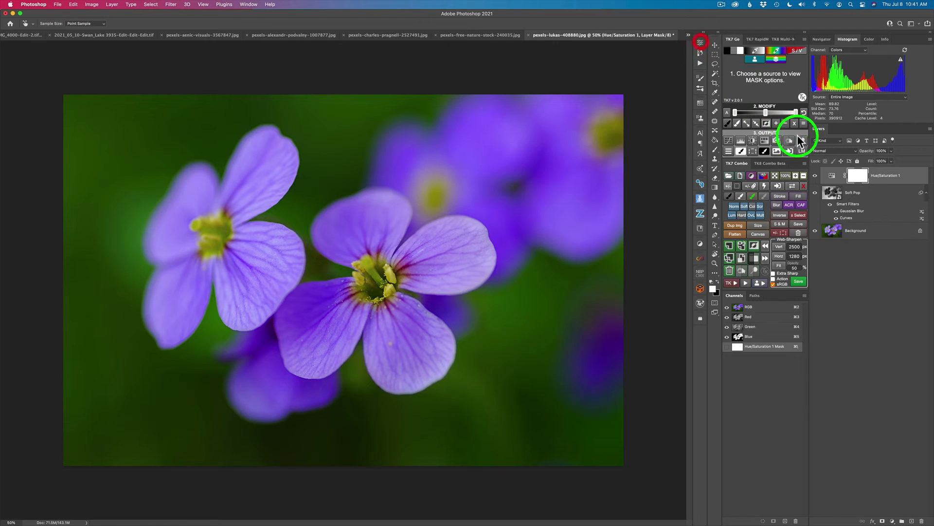
click(815, 176)
click(816, 176)
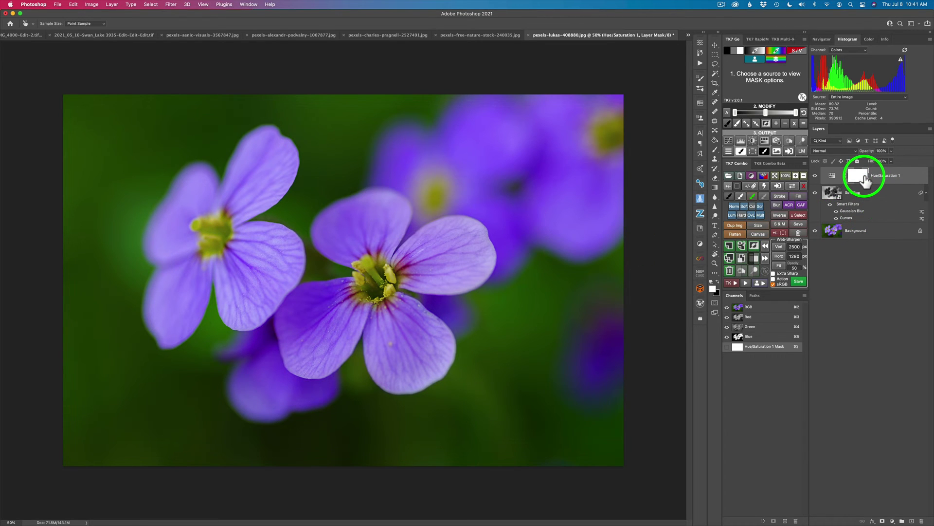
- Paint black with a 276-pixel brush on the mask over the three flower centres
key(b)
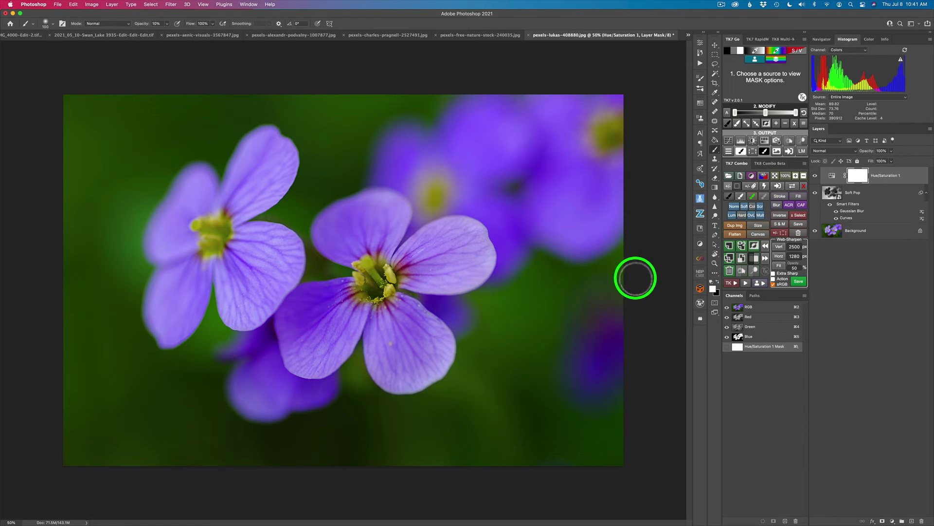
key(x)
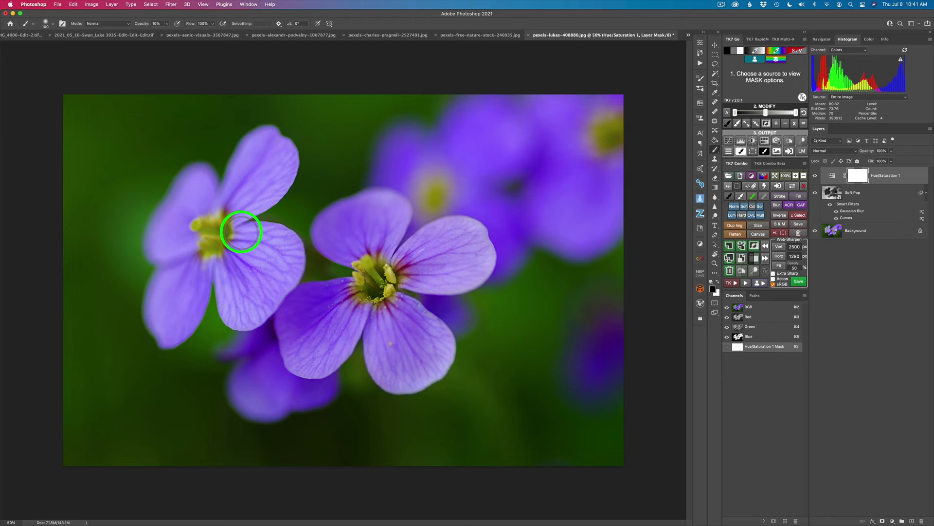
mouse_move(234, 212)
mouse_down()
mouse_move(225, 229)
mouse_move(219, 224)
mouse_up()
click(218, 226)
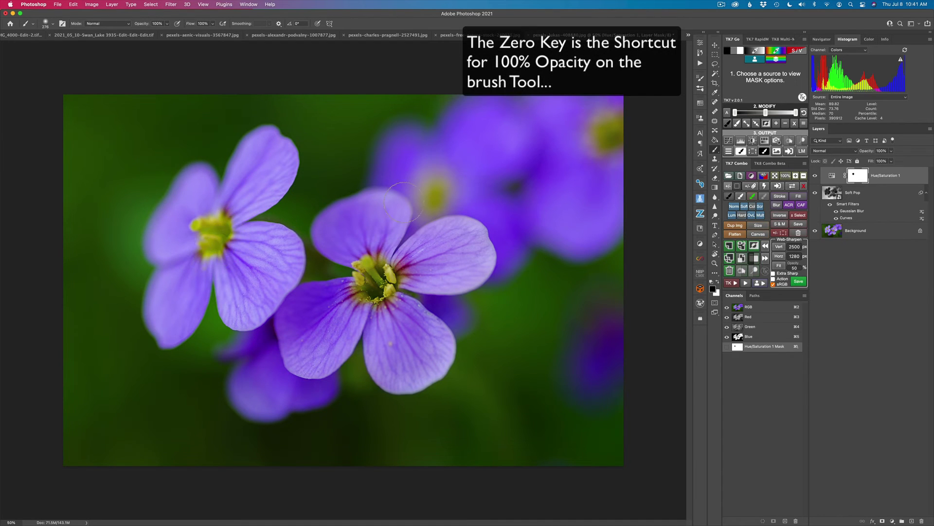
click(439, 188)
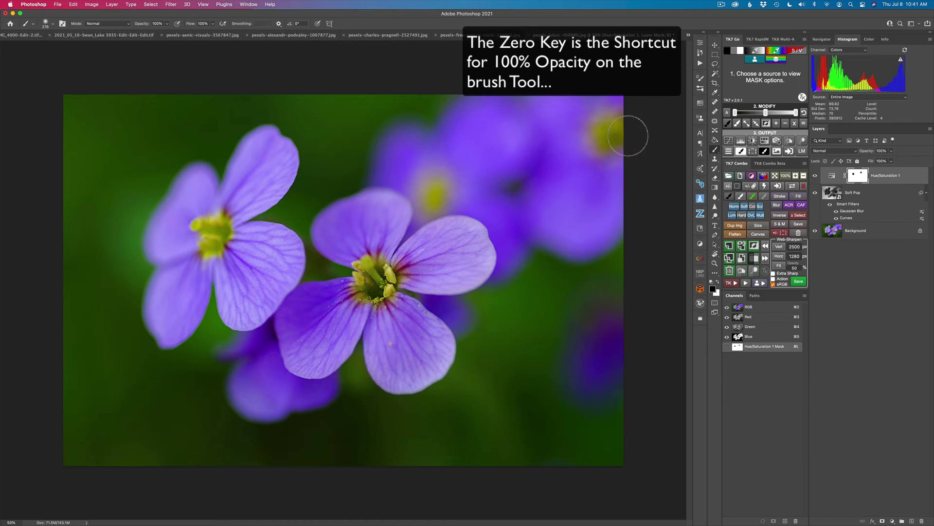
click(385, 273)
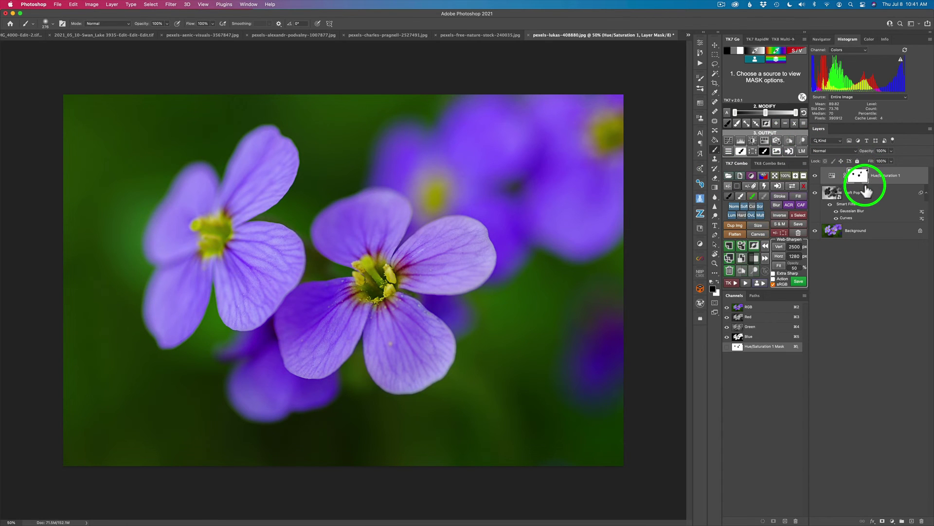
- Compare the Hue/Saturation effect by toggling it, then turn the Soft Pop layer back on
click(815, 176)
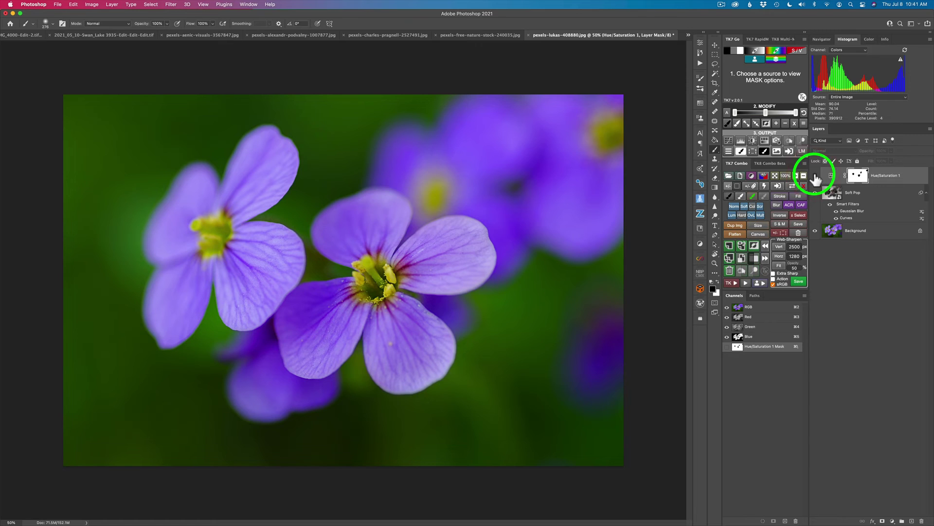
click(815, 176)
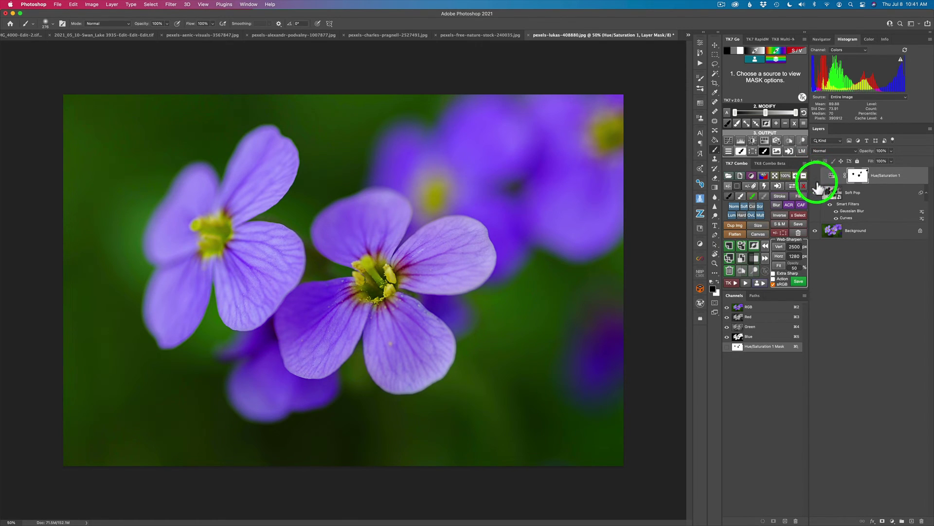
click(816, 177)
click(815, 176)
click(815, 193)
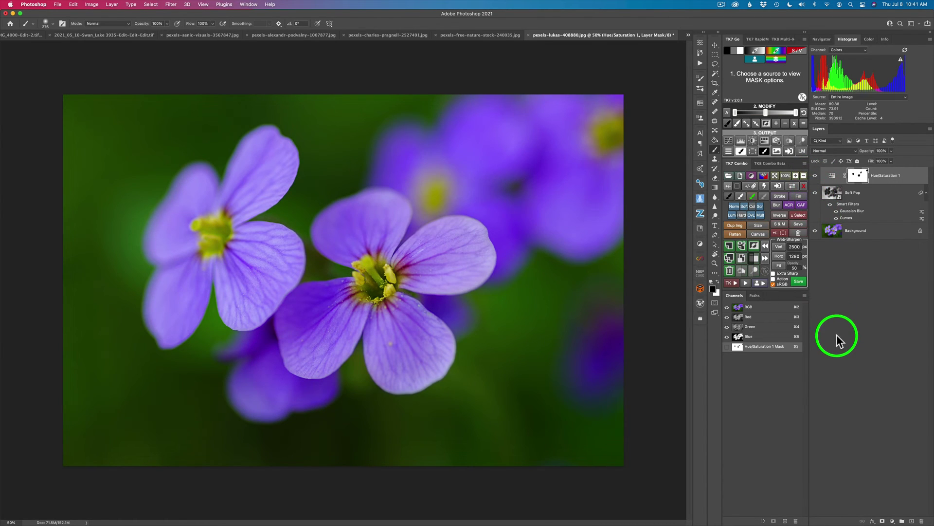
- Switch to the kitchen photo and run the TK COLOR Soft Pop action on it
click(688, 35)
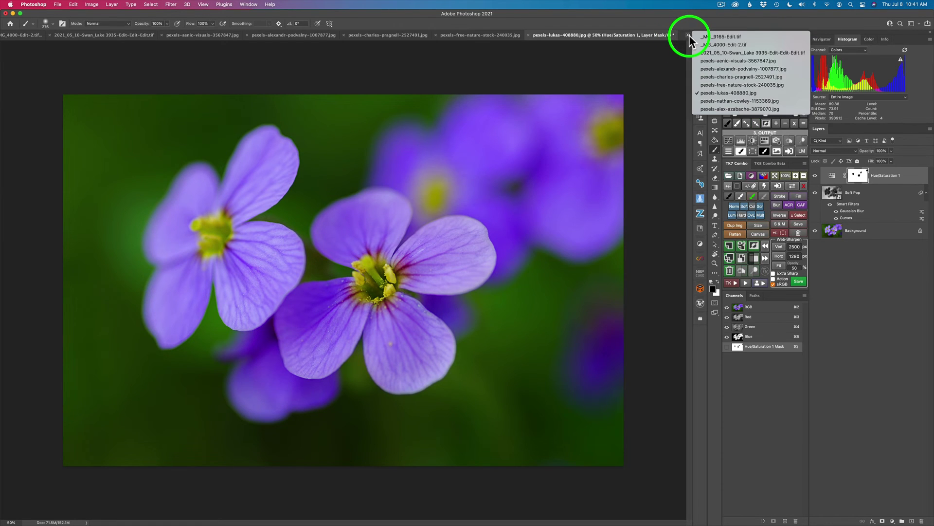
click(721, 100)
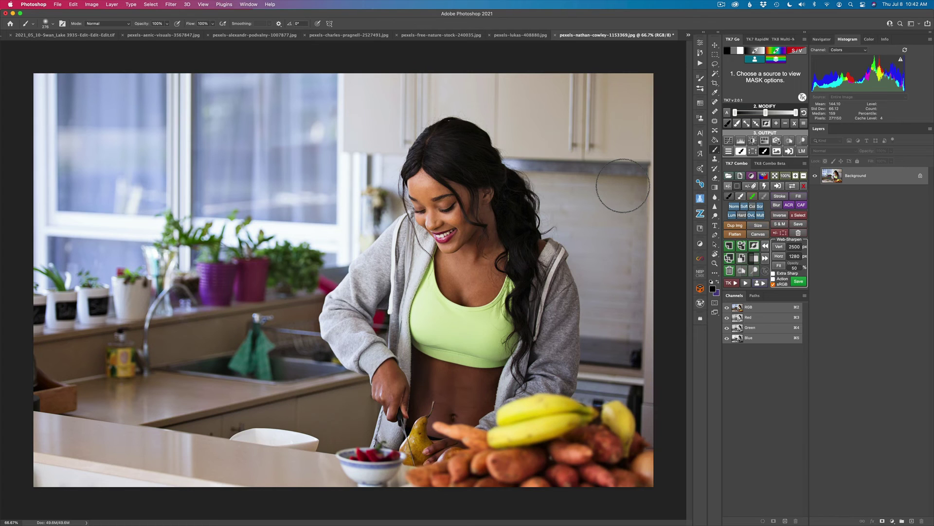
click(732, 283)
click(778, 191)
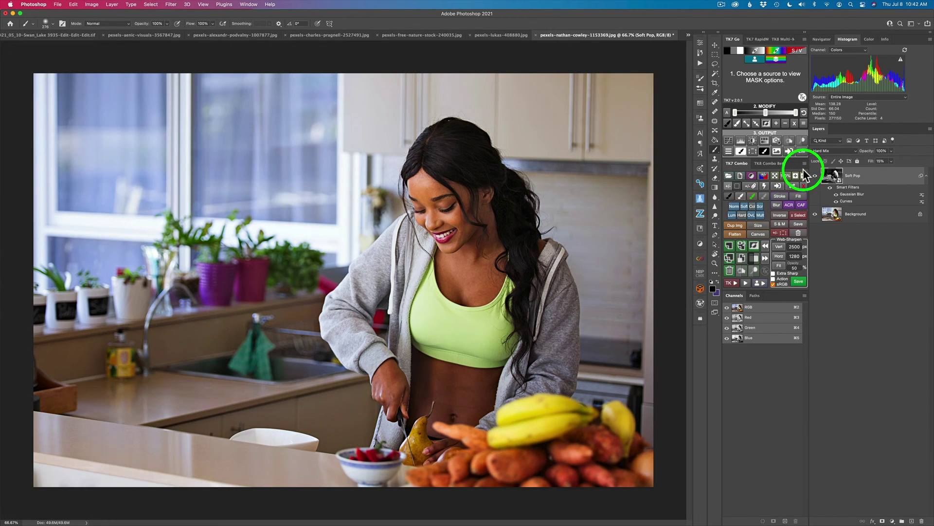
- Toggle the Soft Pop layer off and on to compare the kitchen photo
click(815, 176)
click(814, 176)
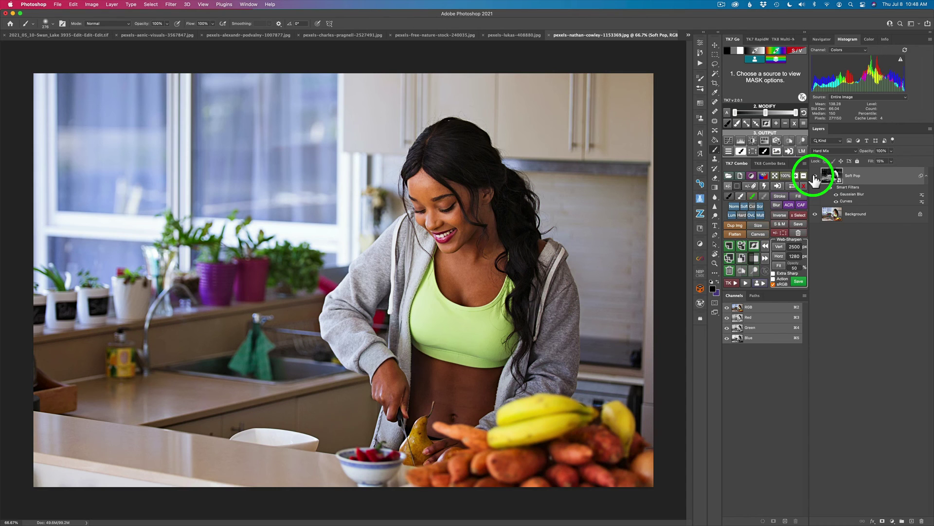
click(688, 35)
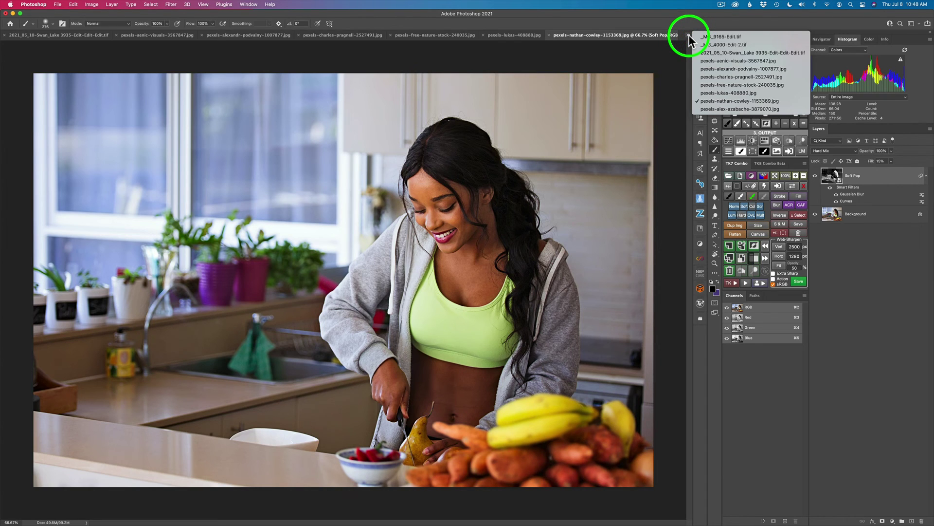
- Switch to pexels-alex-azabache-3879070.jpg and run the TK COLOR Soft Pop action
click(715, 109)
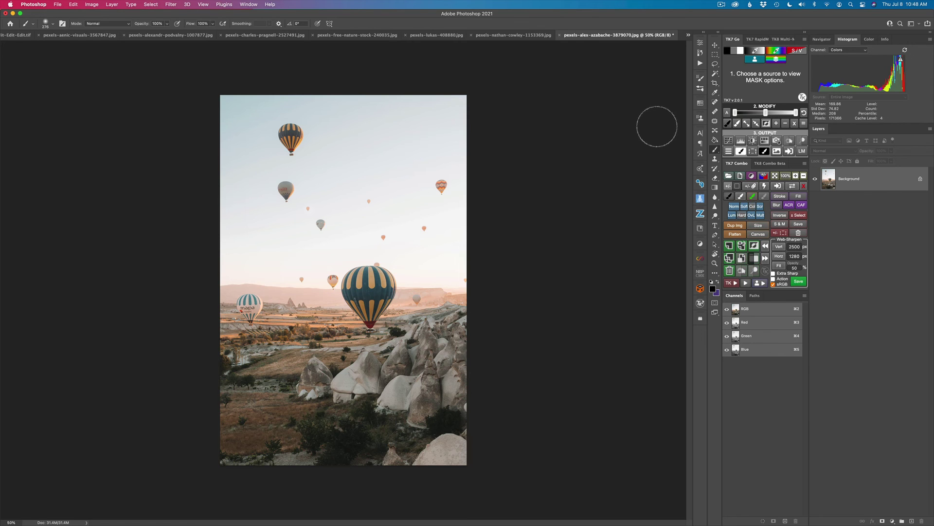
click(730, 282)
click(782, 193)
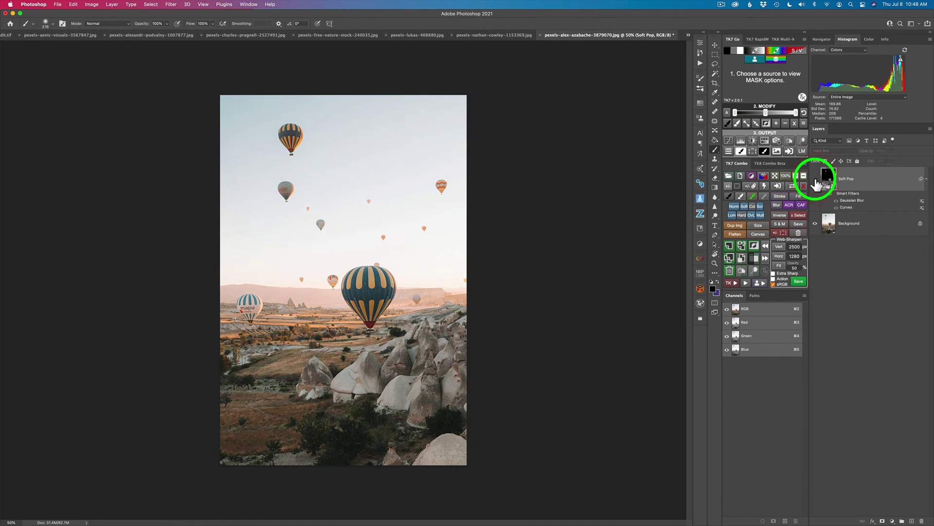
mouse_move(818, 180)
mouse_down()
mouse_move(405, 288)
mouse_move(350, 350)
mouse_move(378, 359)
mouse_move(358, 347)
mouse_move(343, 299)
mouse_move(358, 308)
mouse_move(824, 141)
mouse_move(813, 178)
mouse_up()
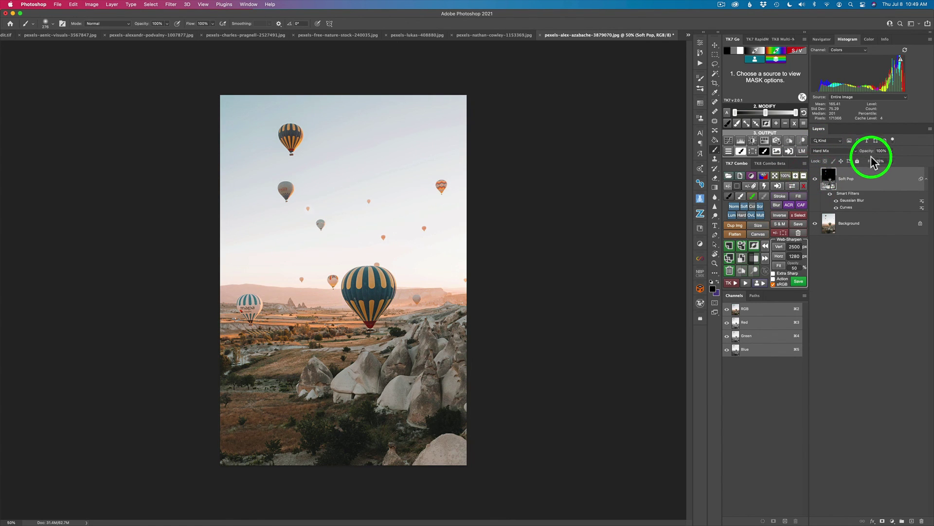
- Try Soft Pop fill at 30% and 24%, settling on 20%, comparing each by toggling
drag(870, 166, 872, 166)
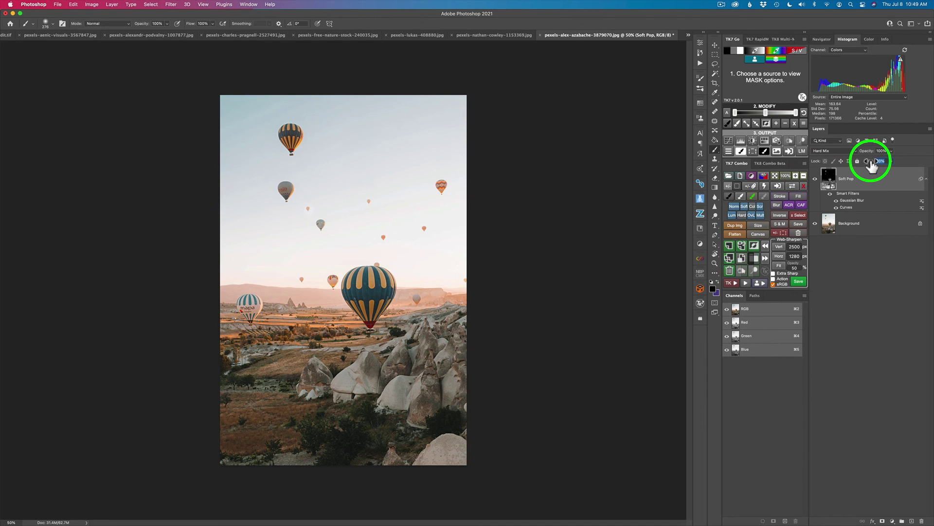
click(815, 180)
click(815, 179)
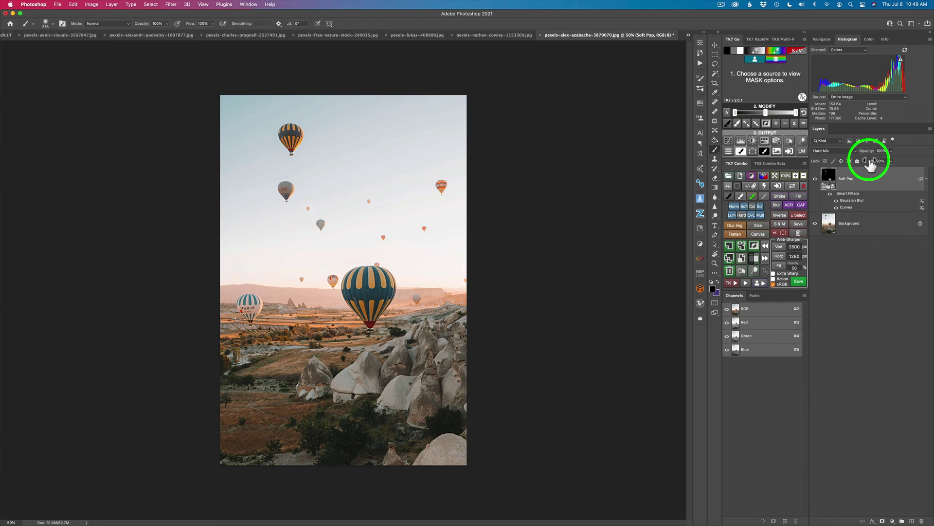
drag(869, 161, 869, 162)
click(816, 180)
click(815, 179)
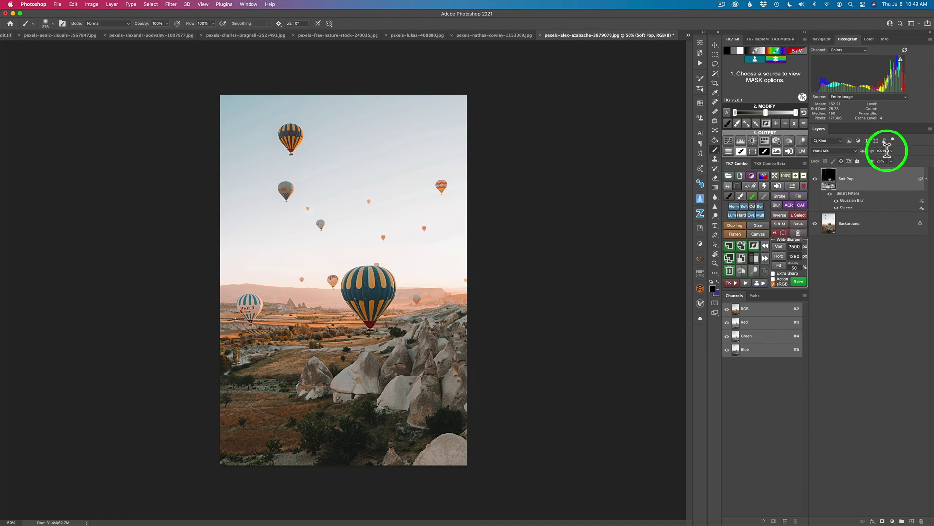
drag(871, 163, 868, 162)
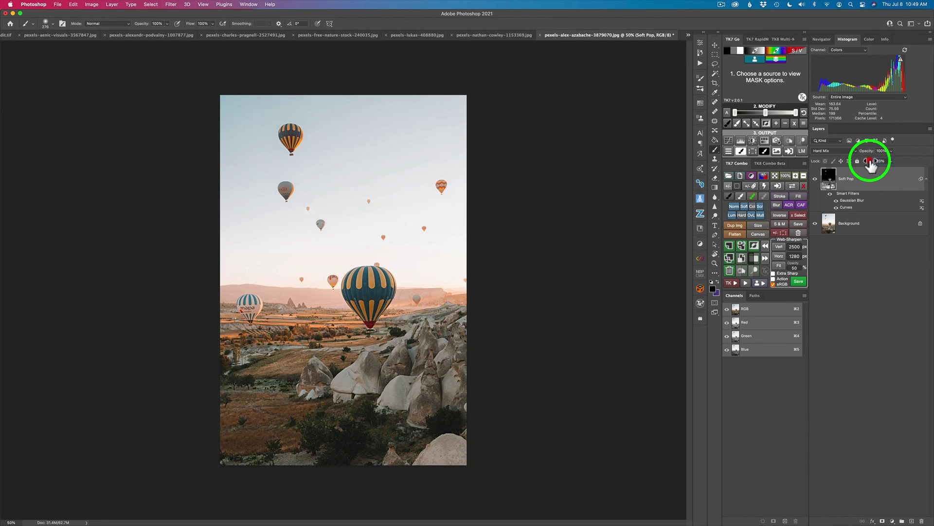
click(816, 180)
click(816, 179)
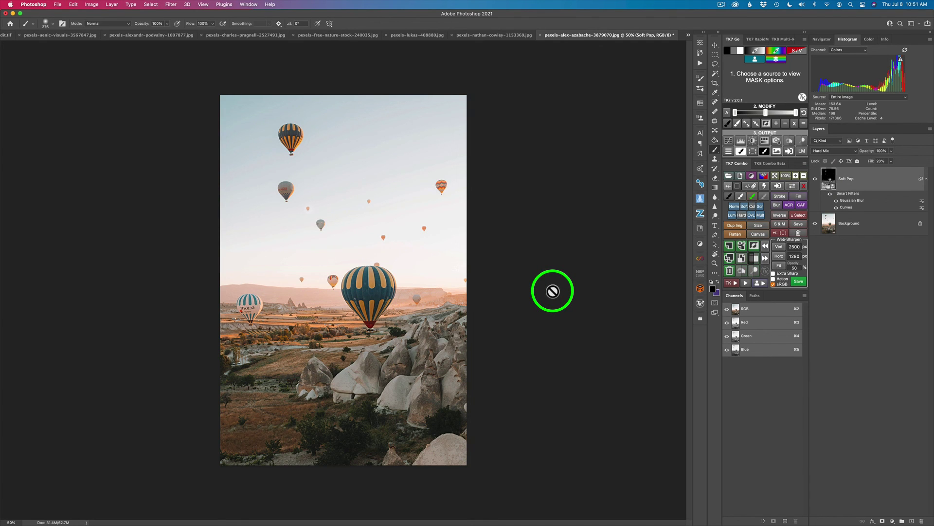
- Zoom the balloon photo from 50% to 66.7% with the TK7 panel's zoom-in button
click(796, 176)
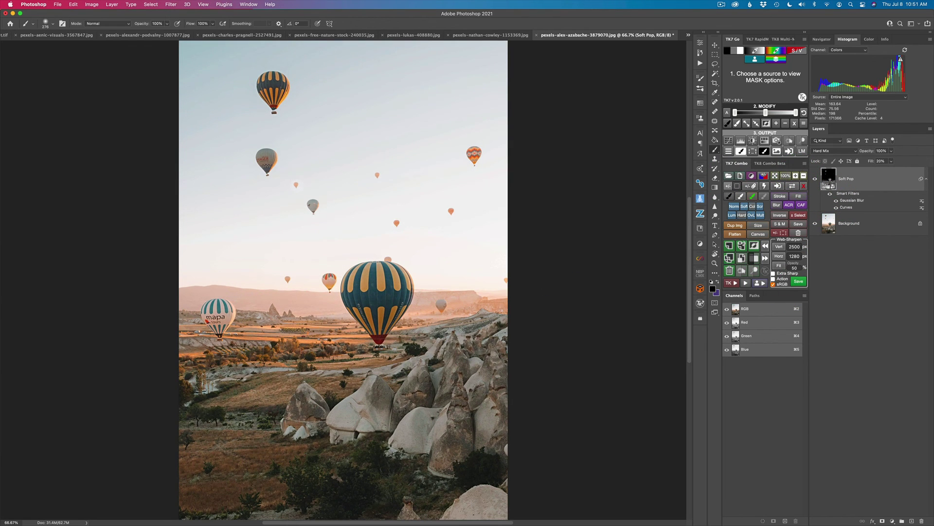